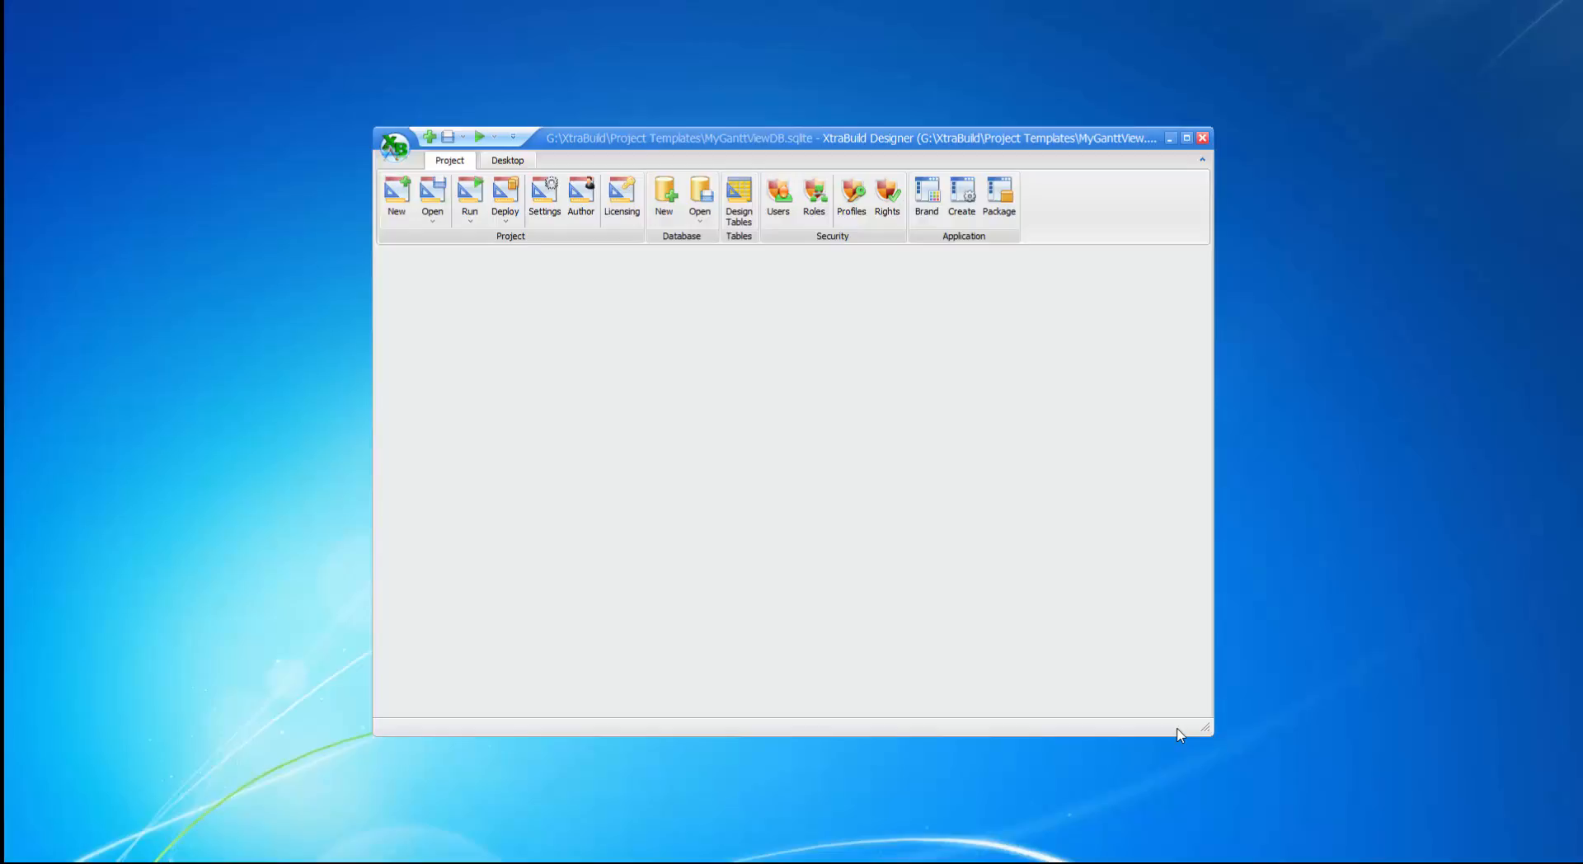
# After a look at the table structure, append a Gantt view named New Gantt and save it.
pyautogui.click(738, 213)
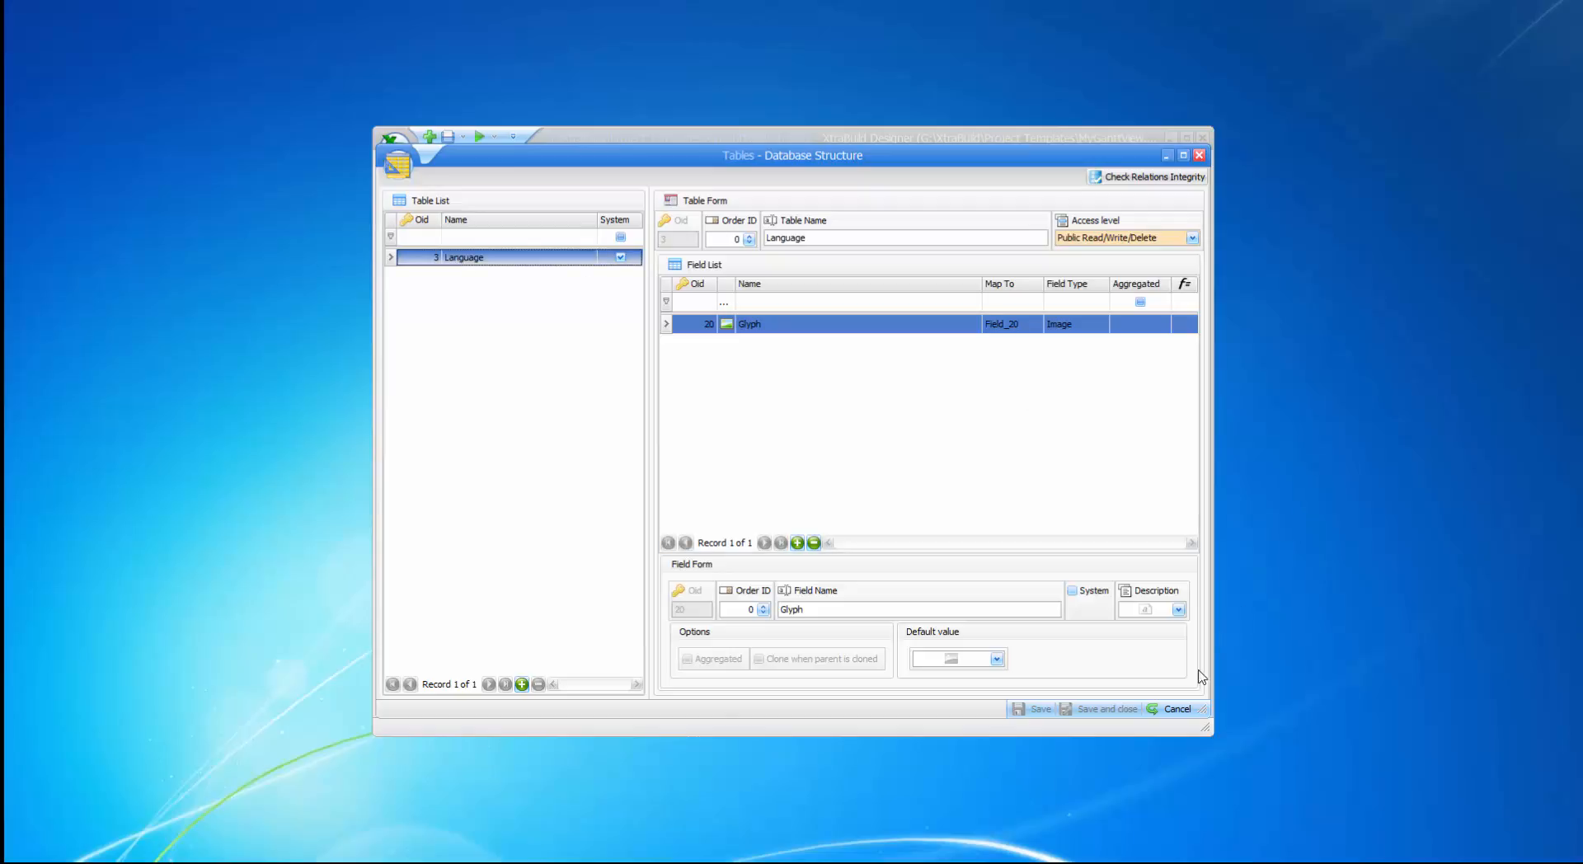
pyautogui.click(1176, 711)
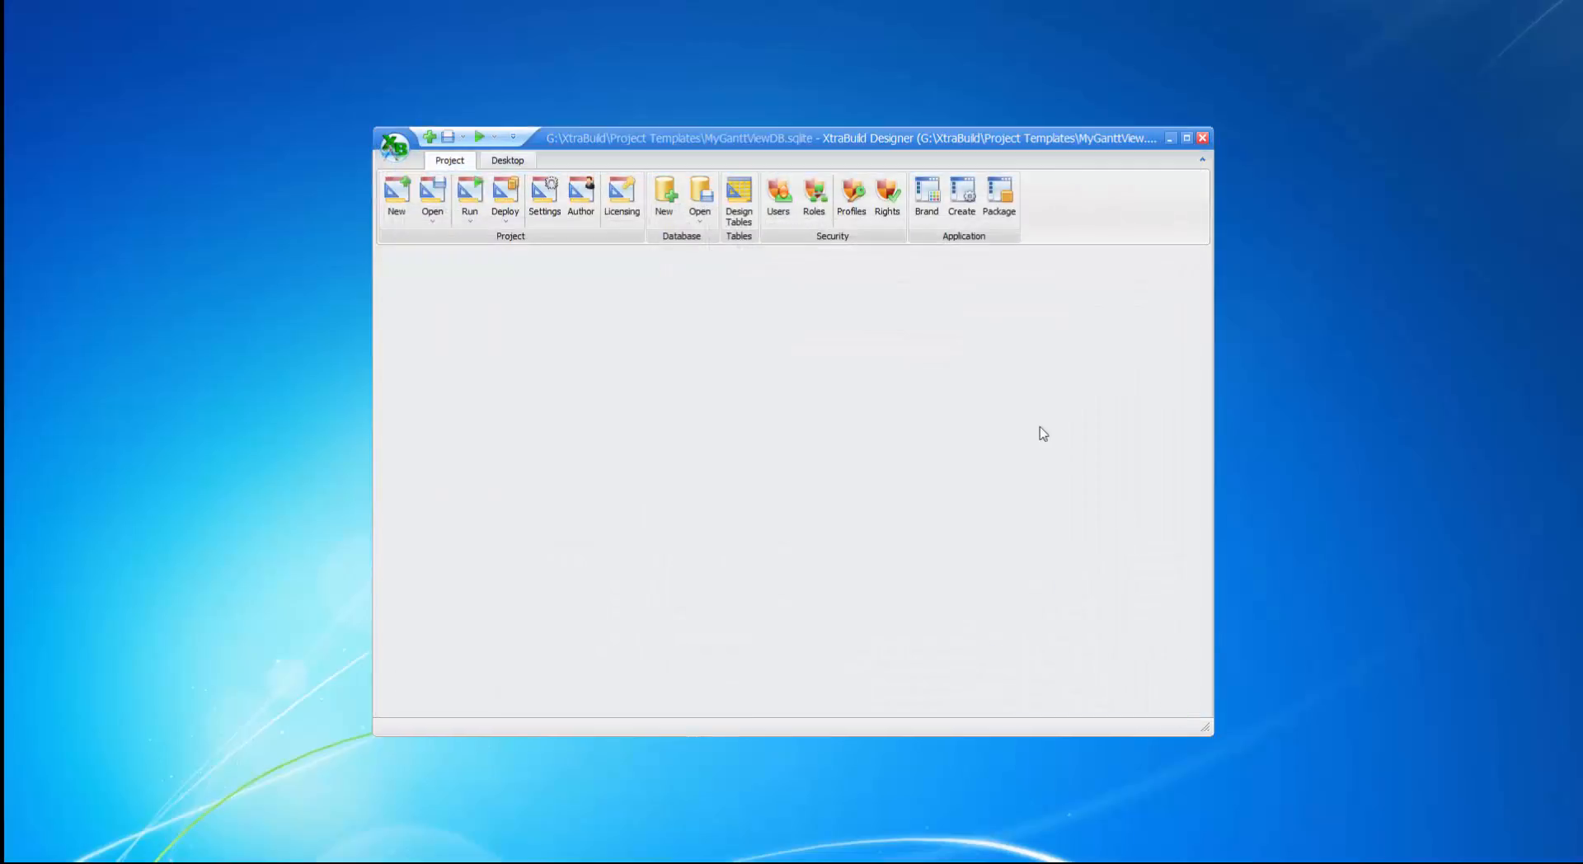
pyautogui.click(507, 161)
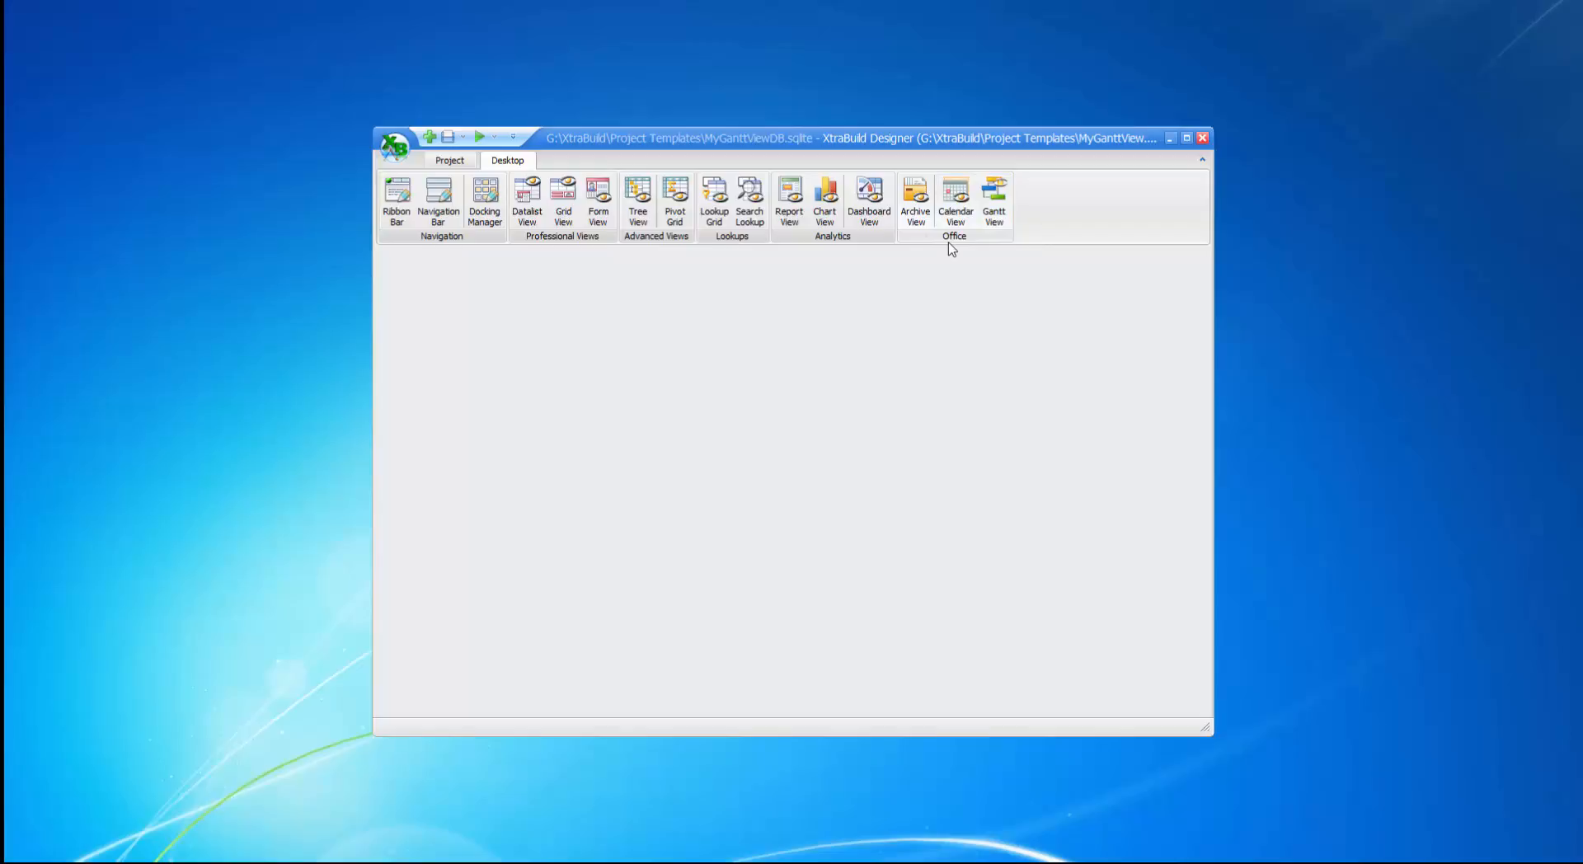
pyautogui.click(996, 207)
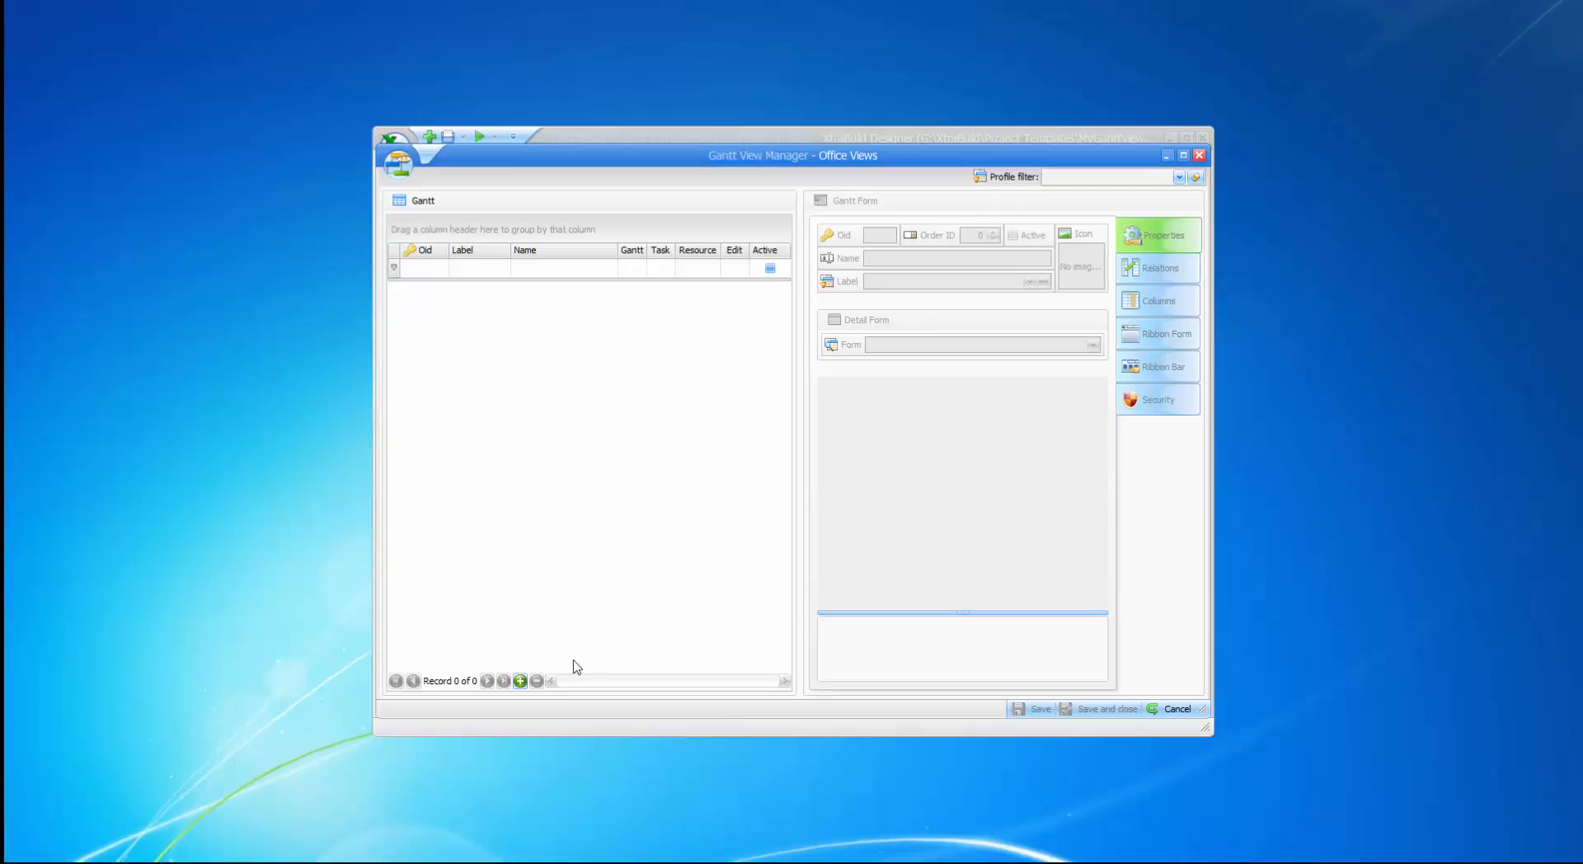
pyautogui.click(520, 681)
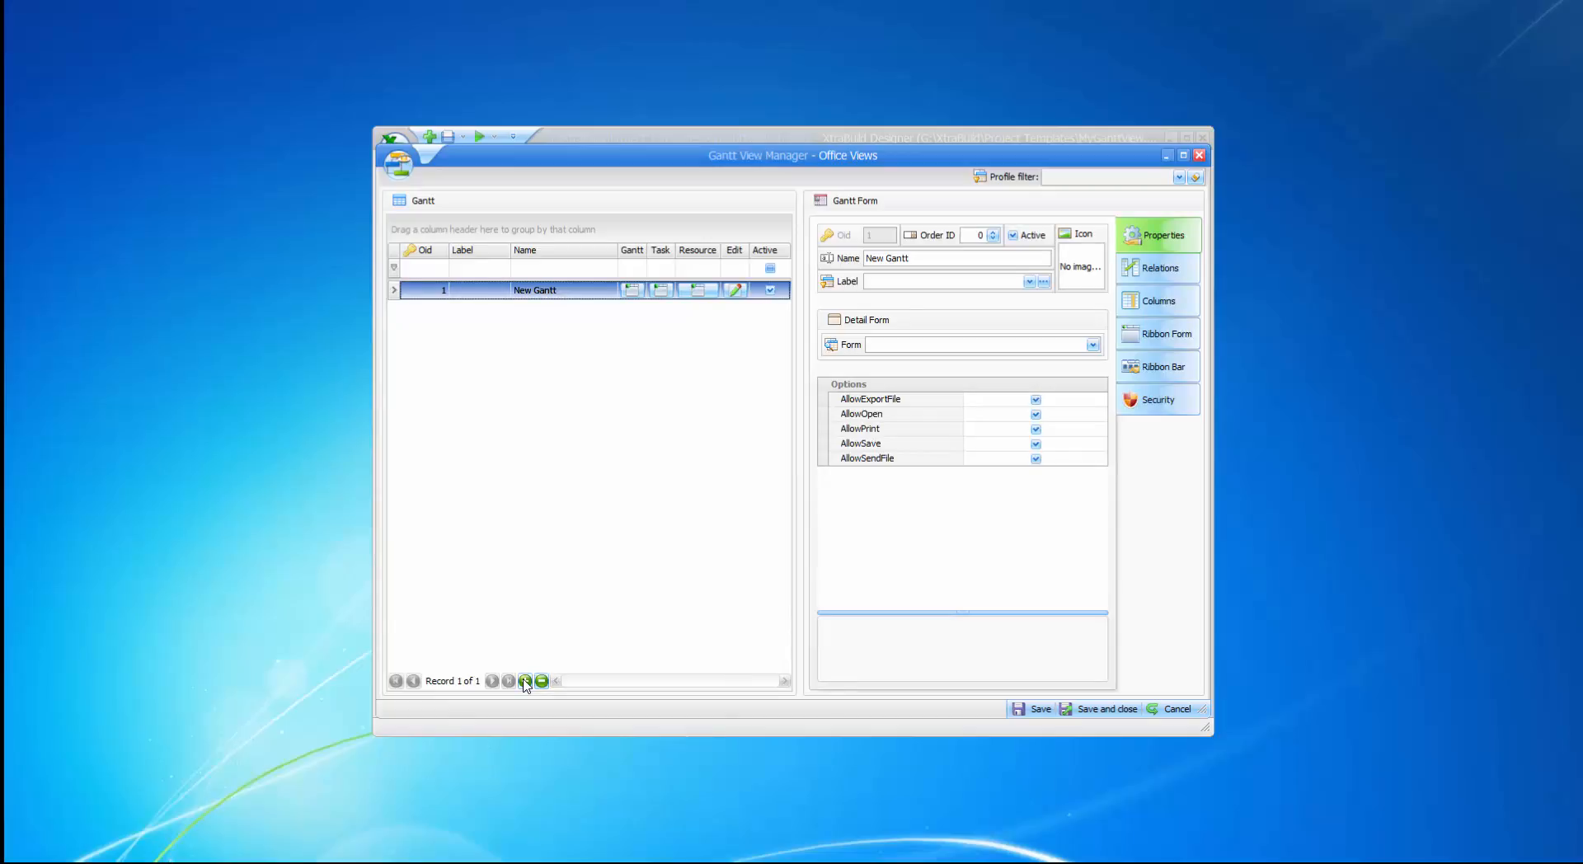
pyautogui.click(1107, 711)
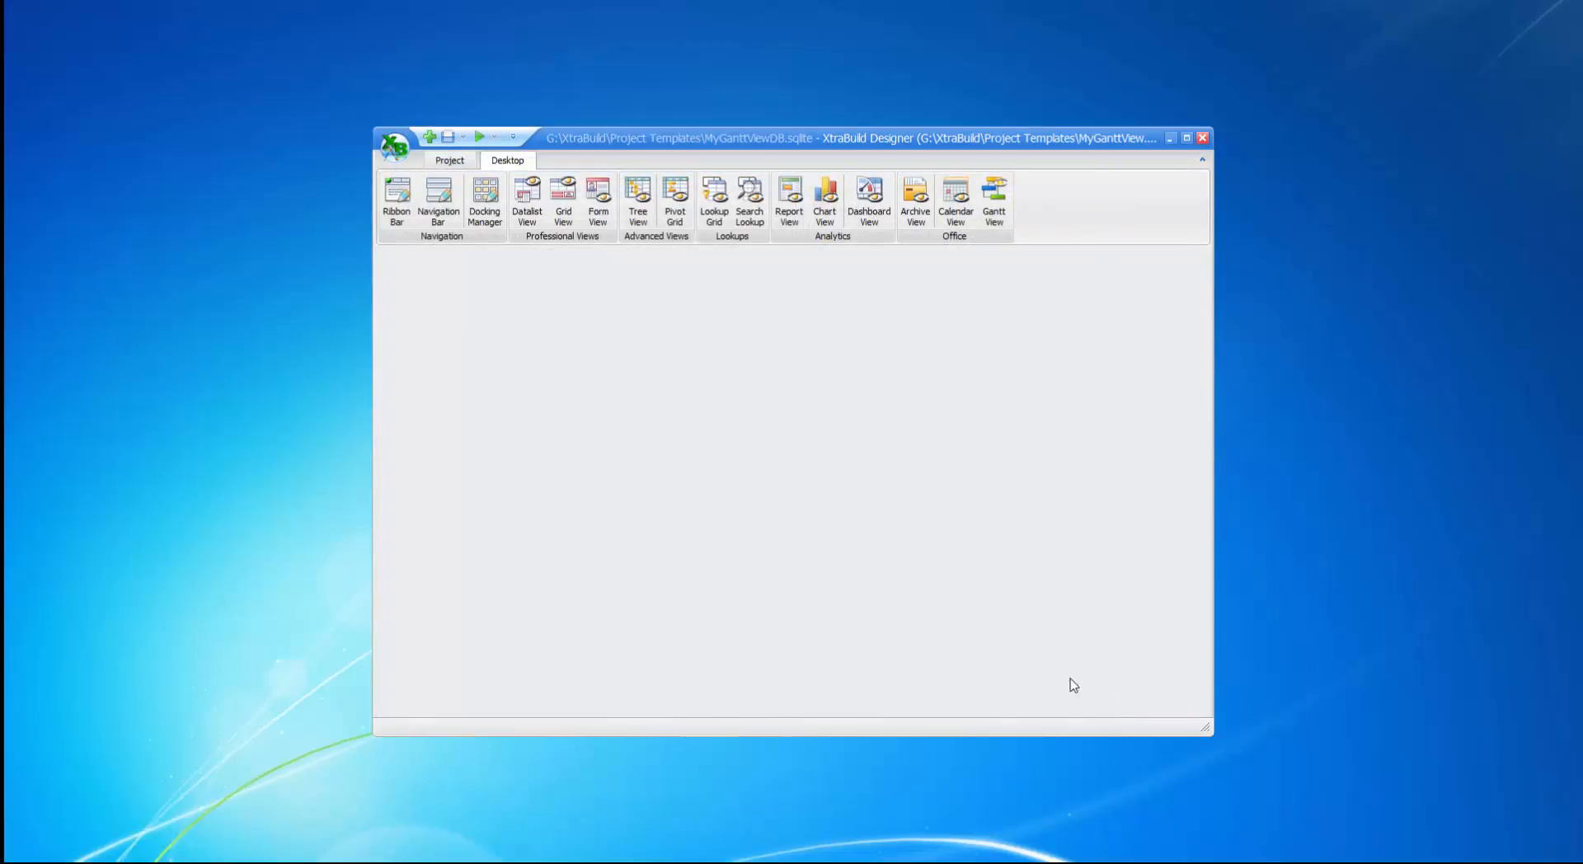
pyautogui.click(438, 163)
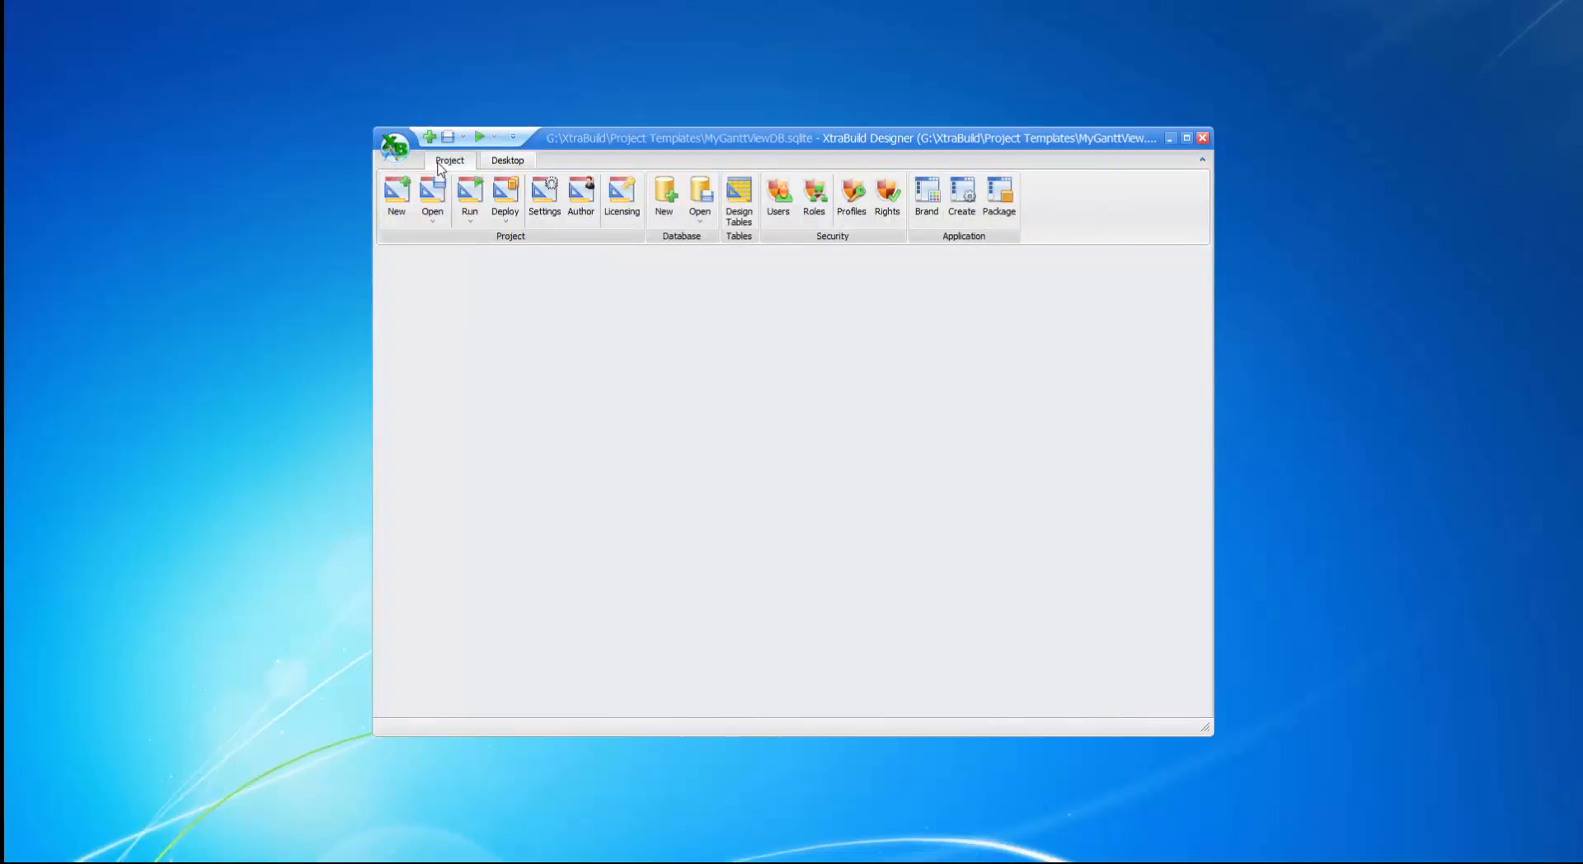
pyautogui.click(739, 216)
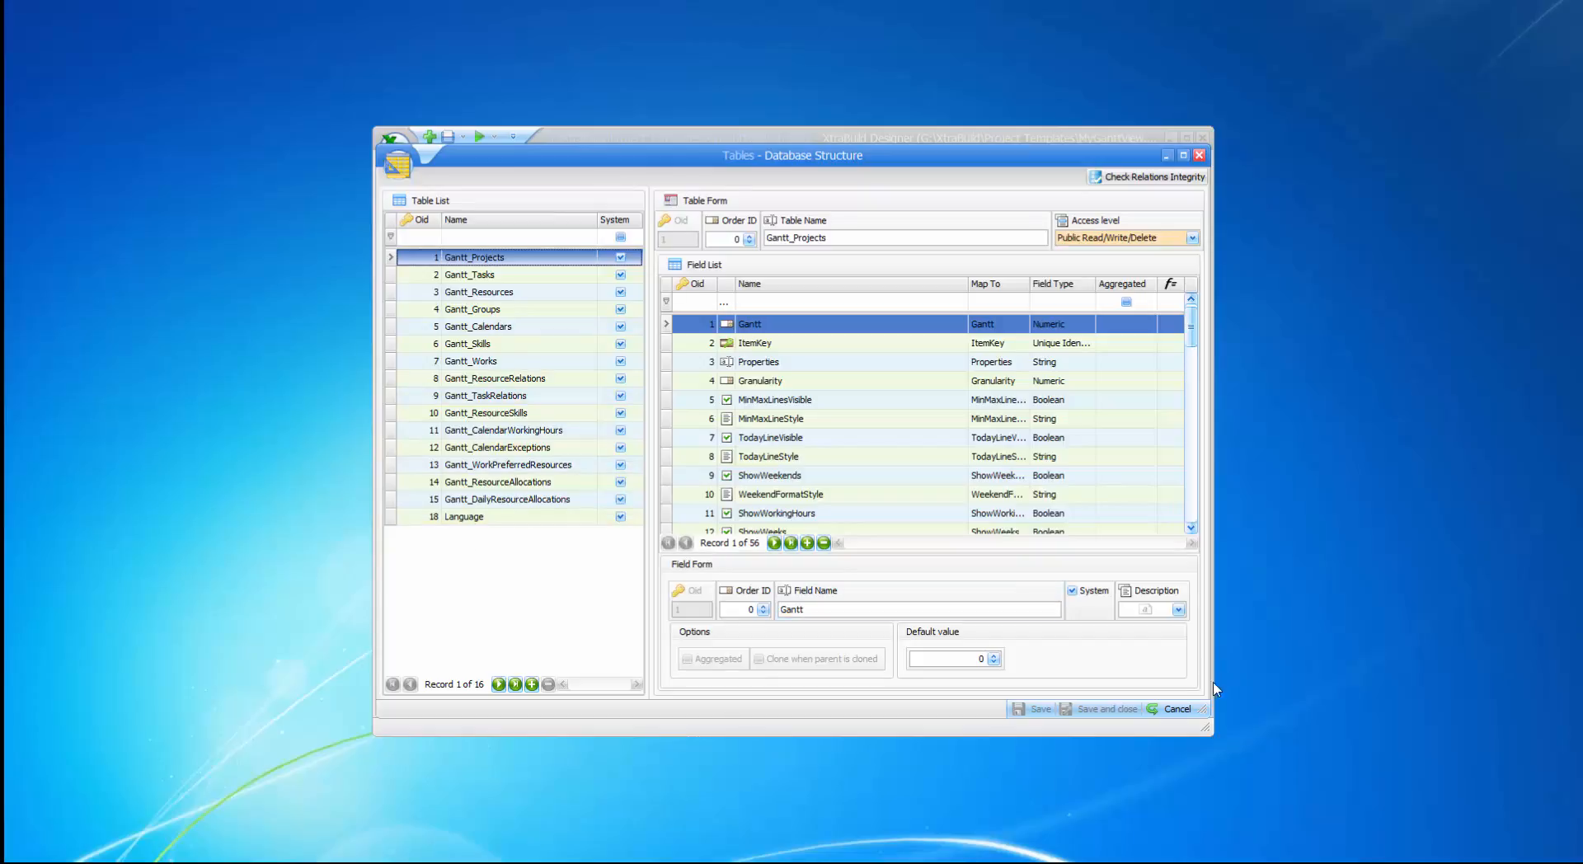
pyautogui.click(1179, 711)
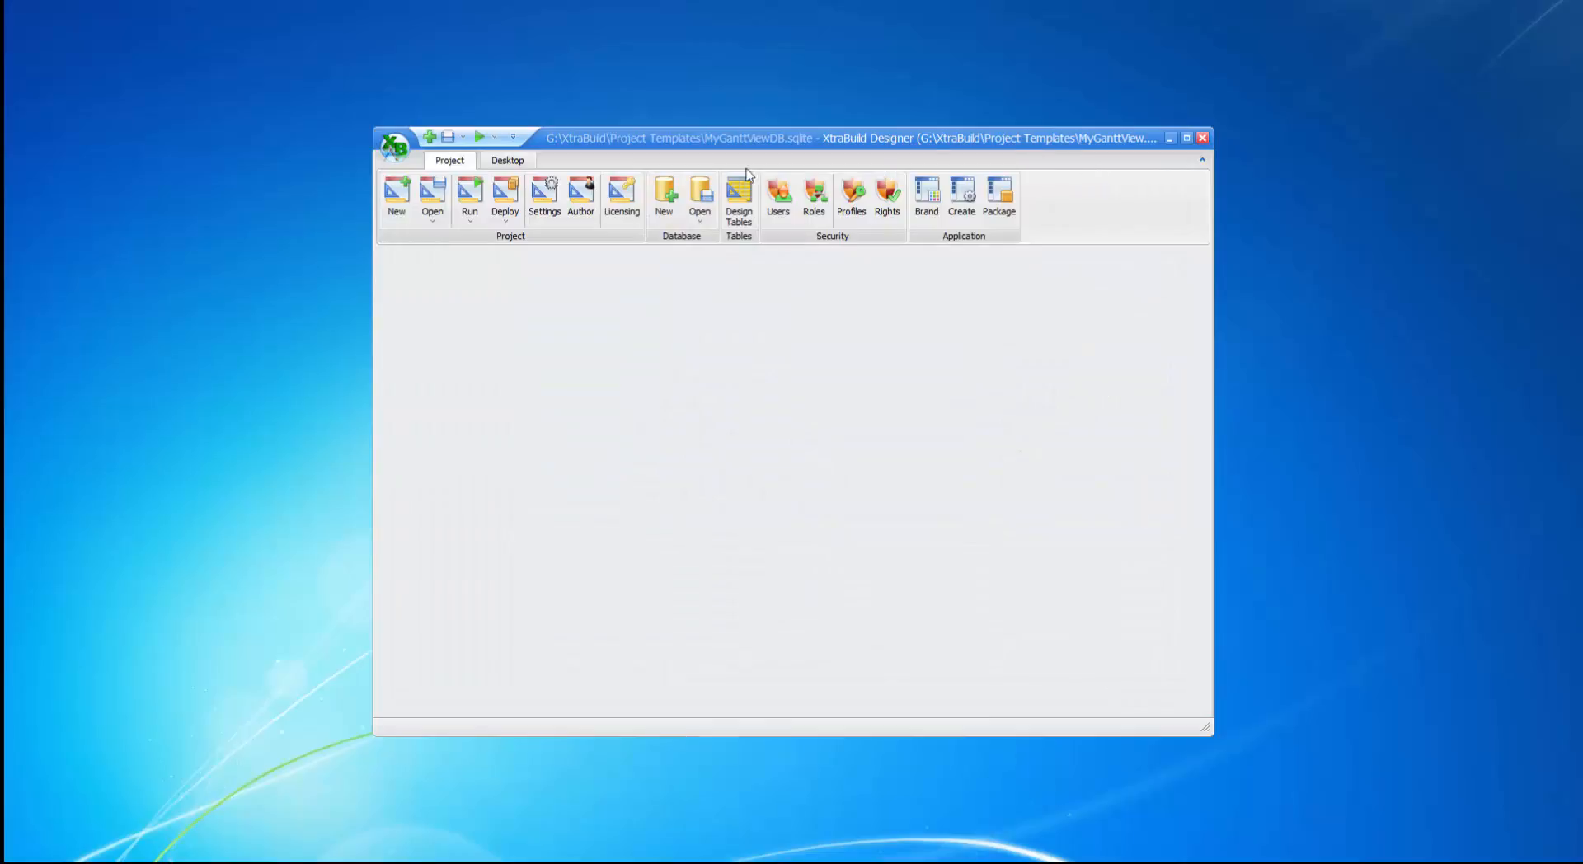
# Reopen the Gantt View Manager and review New Gantt's table relations and column list.
pyautogui.click(528, 161)
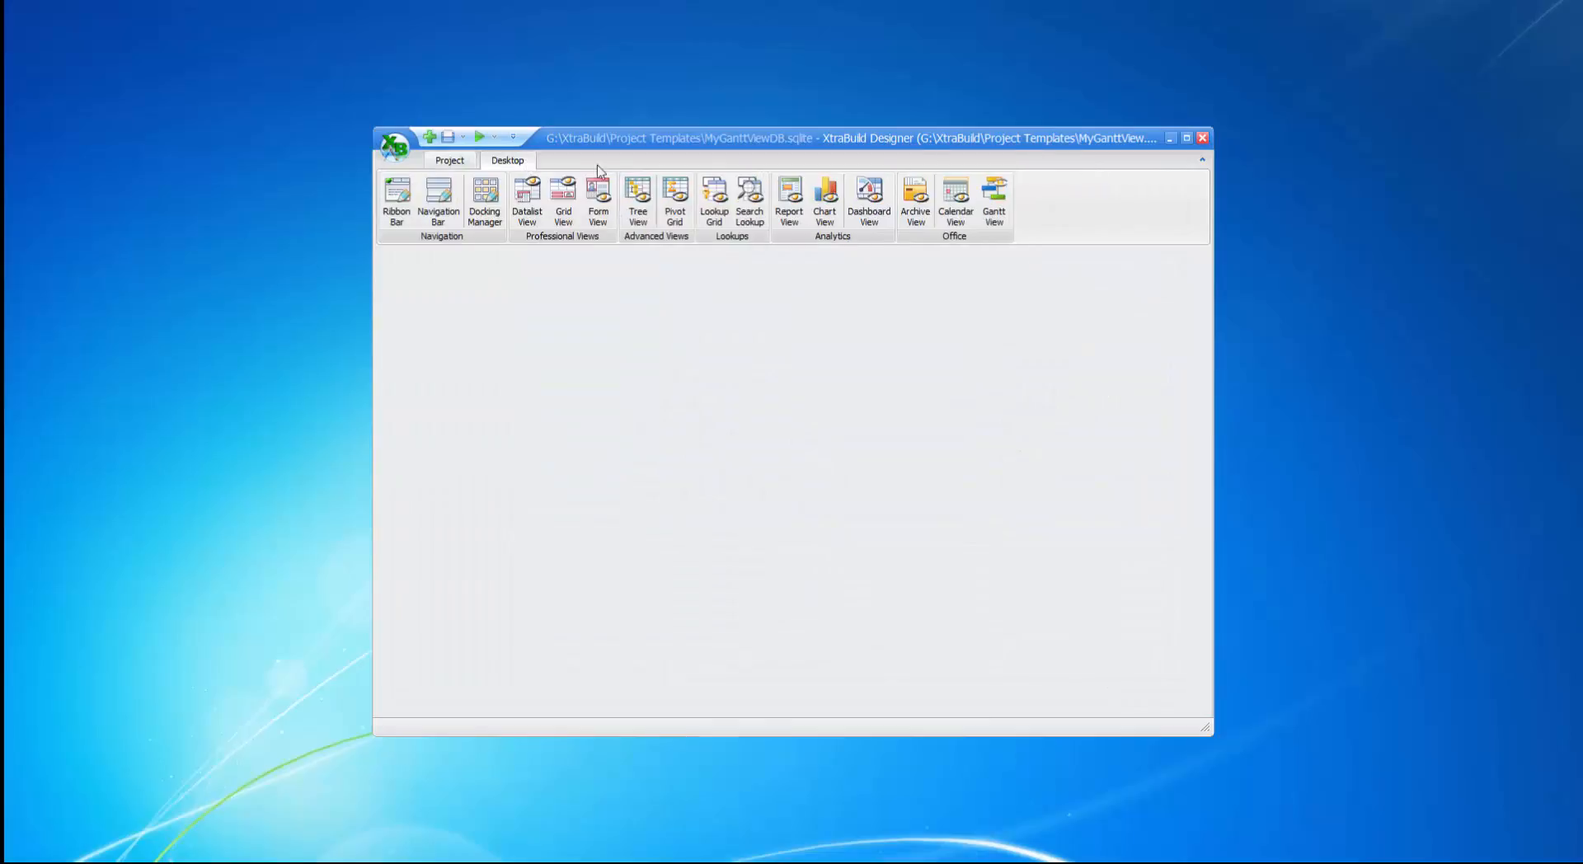
pyautogui.click(992, 210)
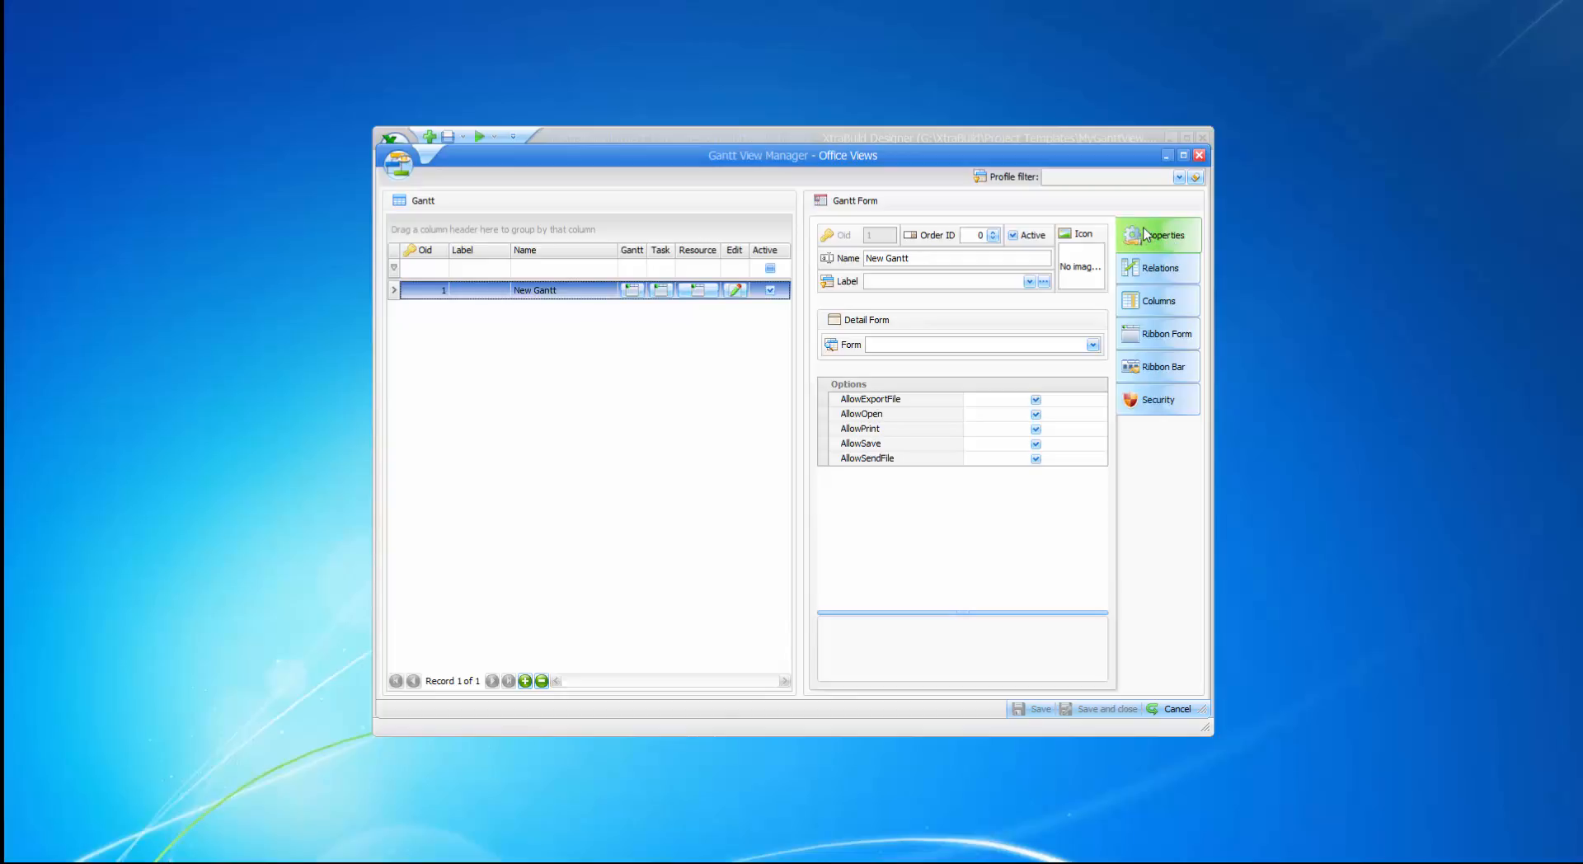
pyautogui.click(1150, 274)
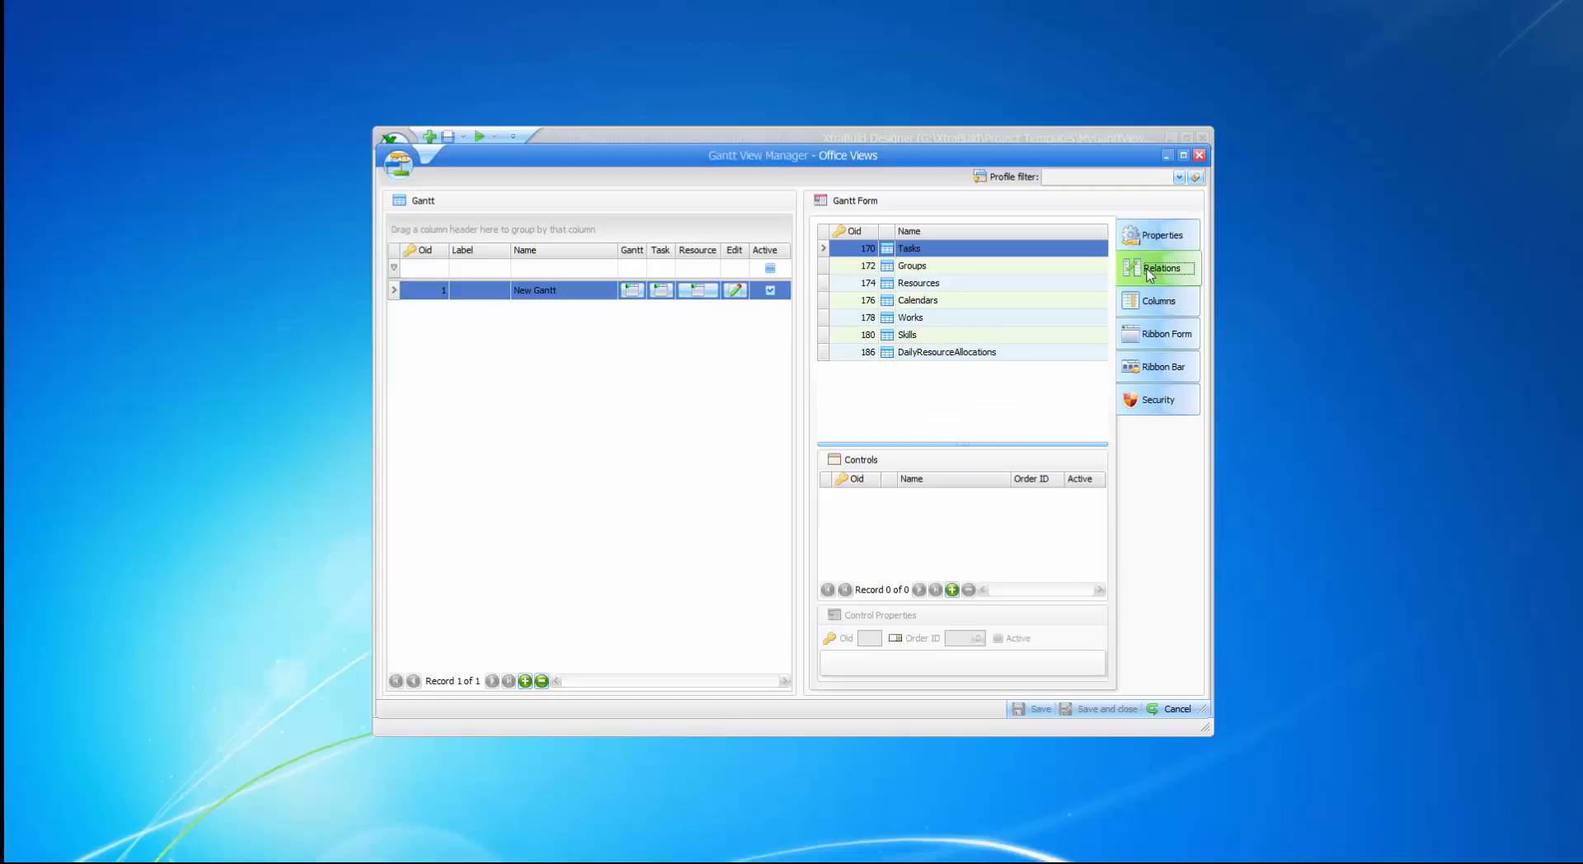
pyautogui.click(1166, 305)
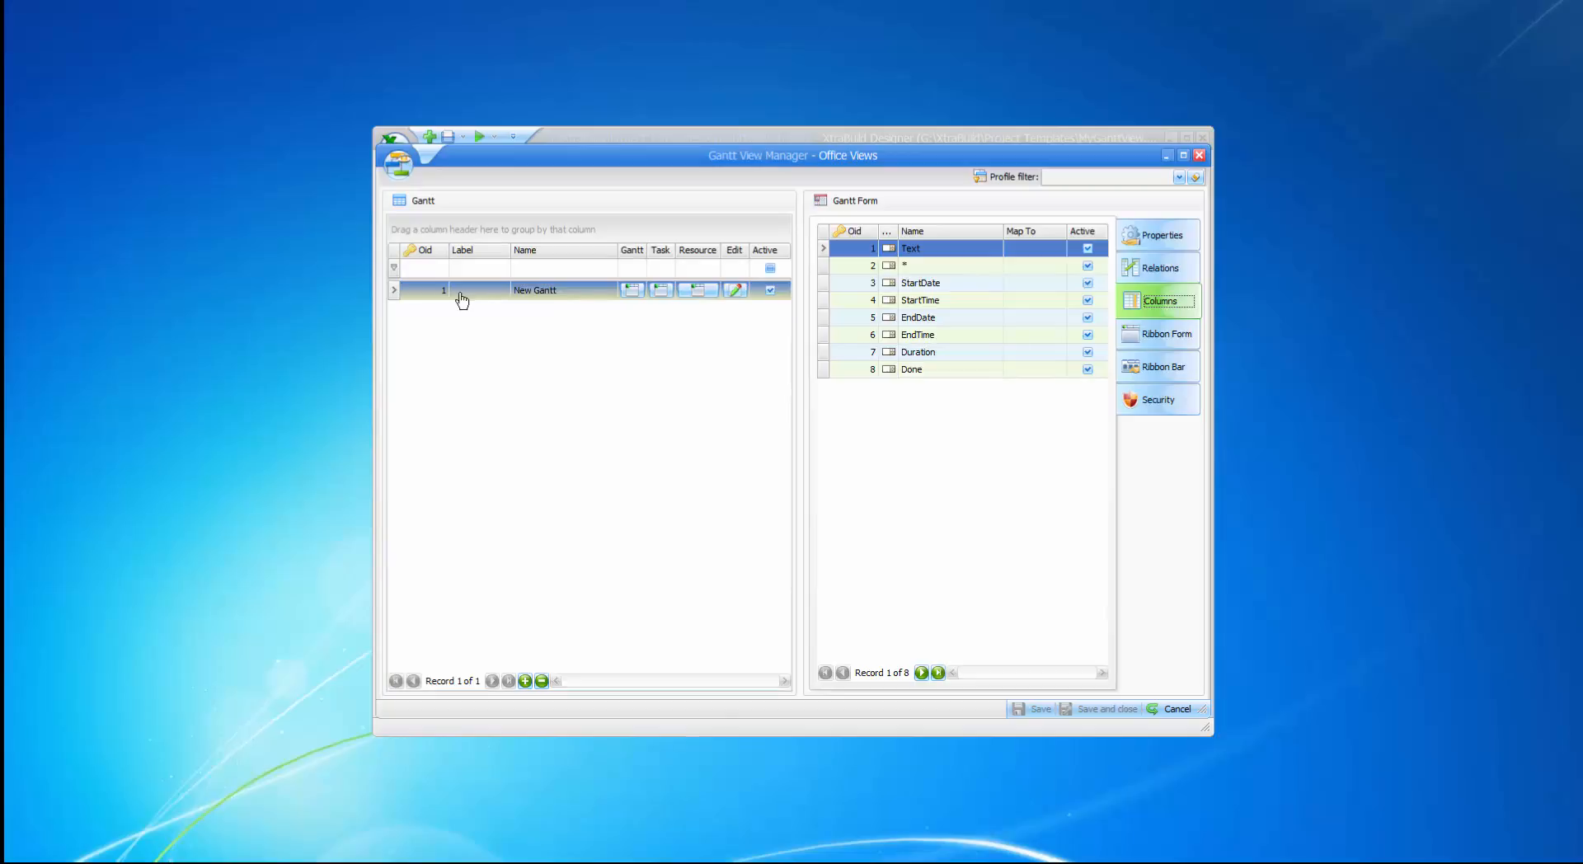
pyautogui.click(735, 290)
# Edit New Gantt to open its designer with an empty task list over weeks 38–46 of 2016.
pyautogui.click(734, 290)
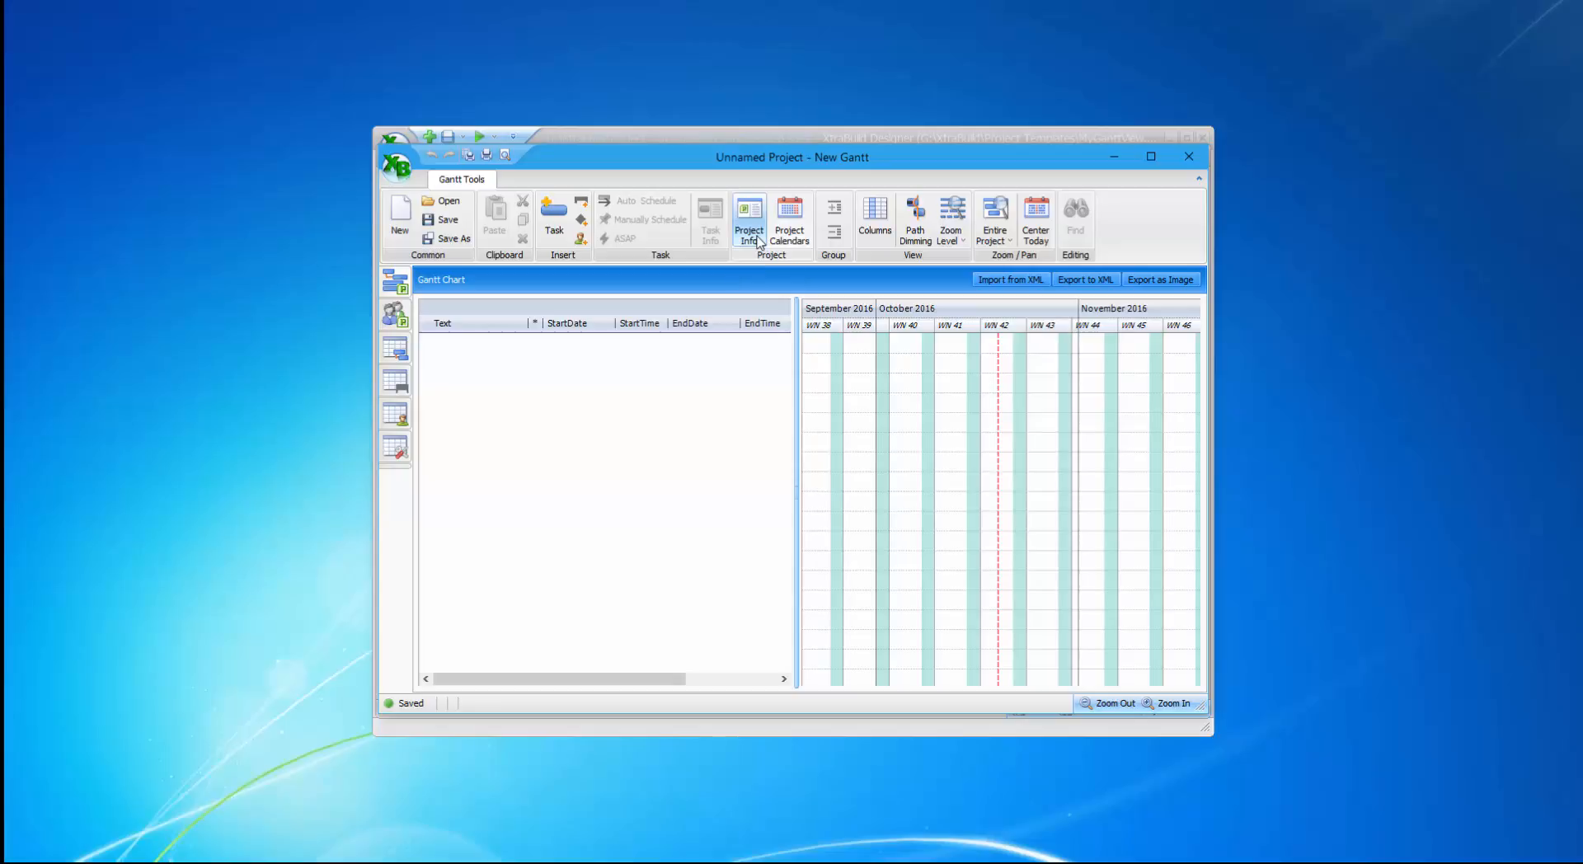
# In Project Settings, retitle the project from 'Unnamed Project' to 'Project 1' and apply.
pyautogui.click(759, 241)
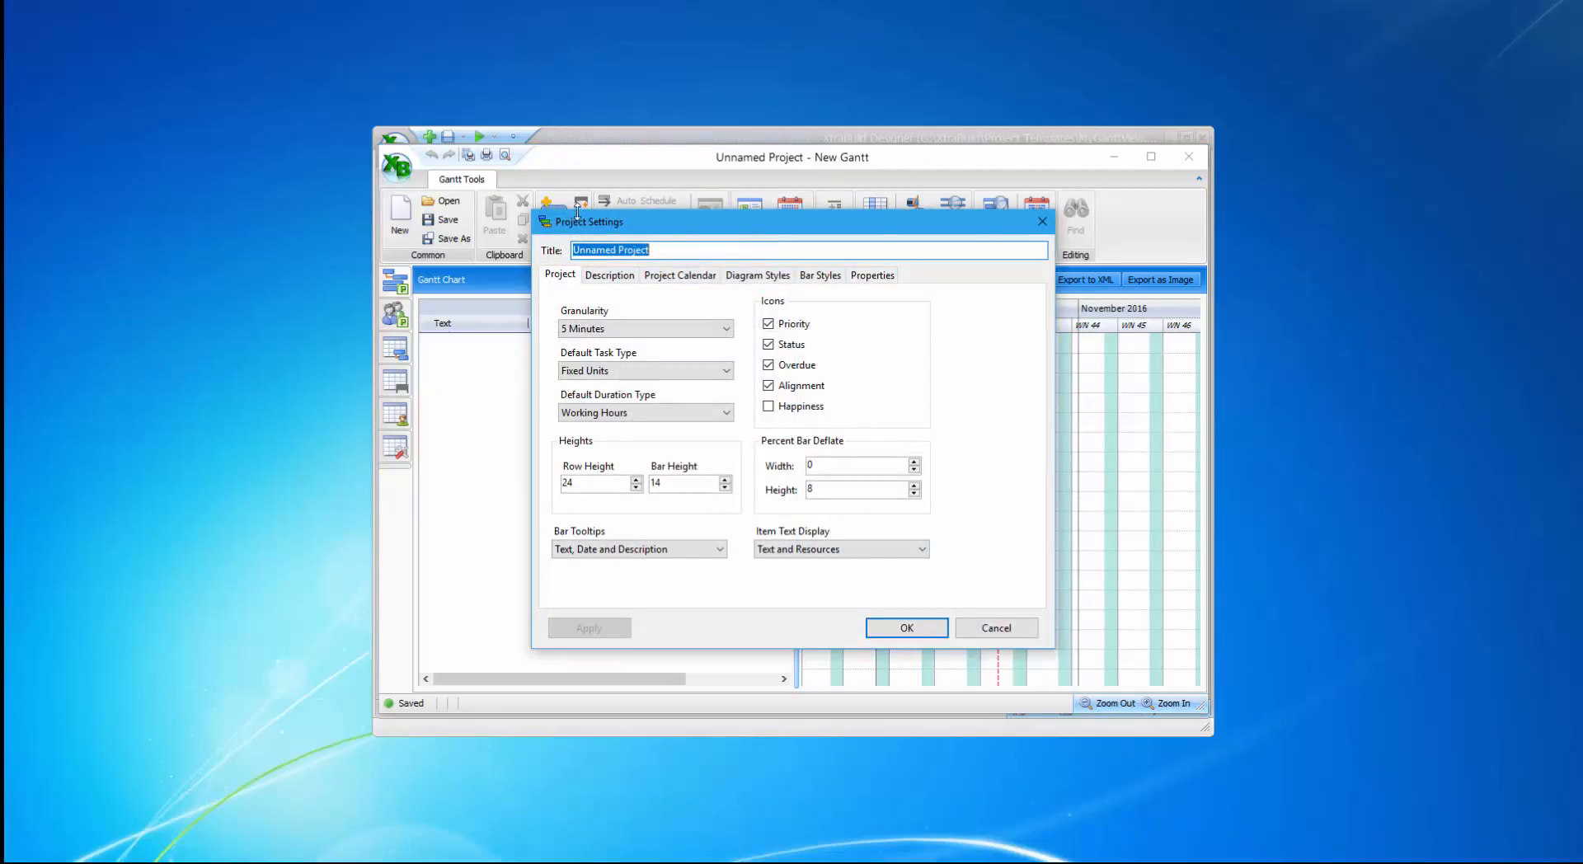
pyautogui.moveTo(607, 251); pyautogui.dragTo(573, 250)
pyautogui.press('BackSpace')
pyautogui.write('1')
pyautogui.click(614, 283)
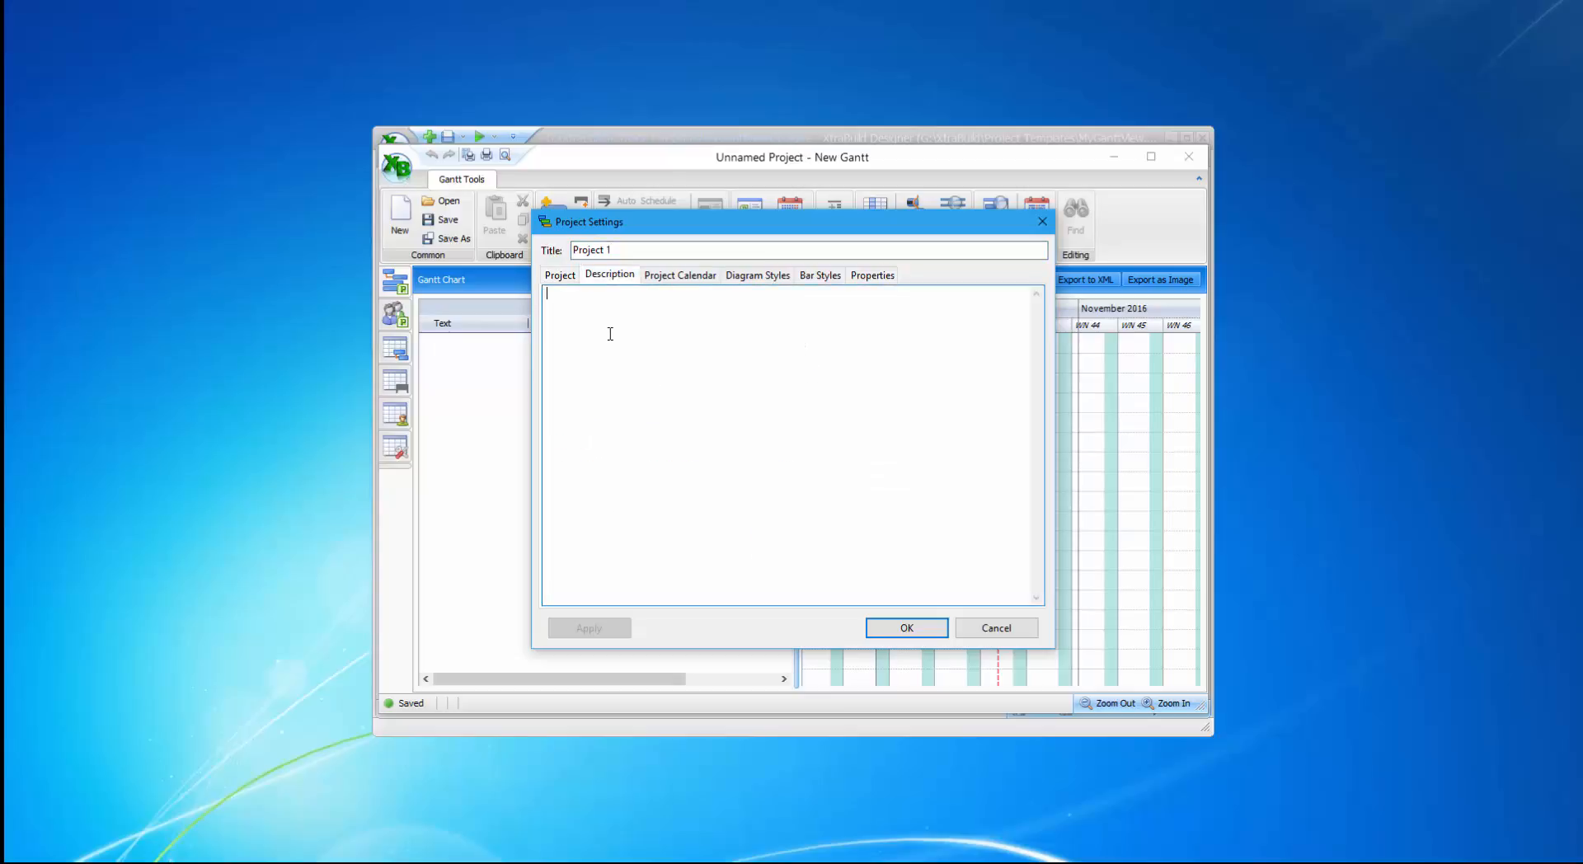
pyautogui.click(677, 280)
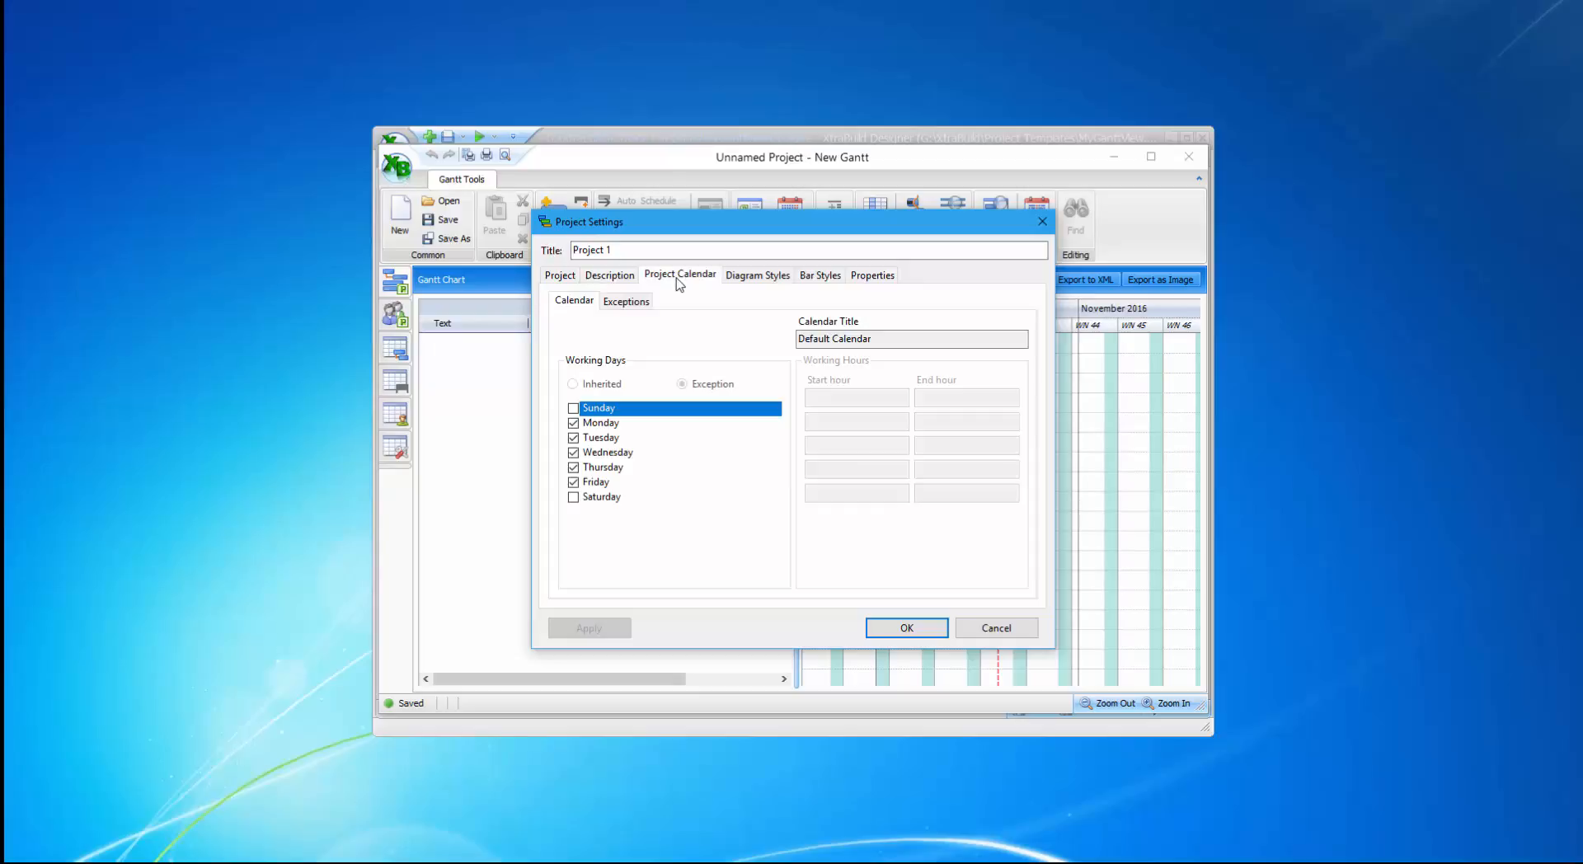
pyautogui.click(740, 280)
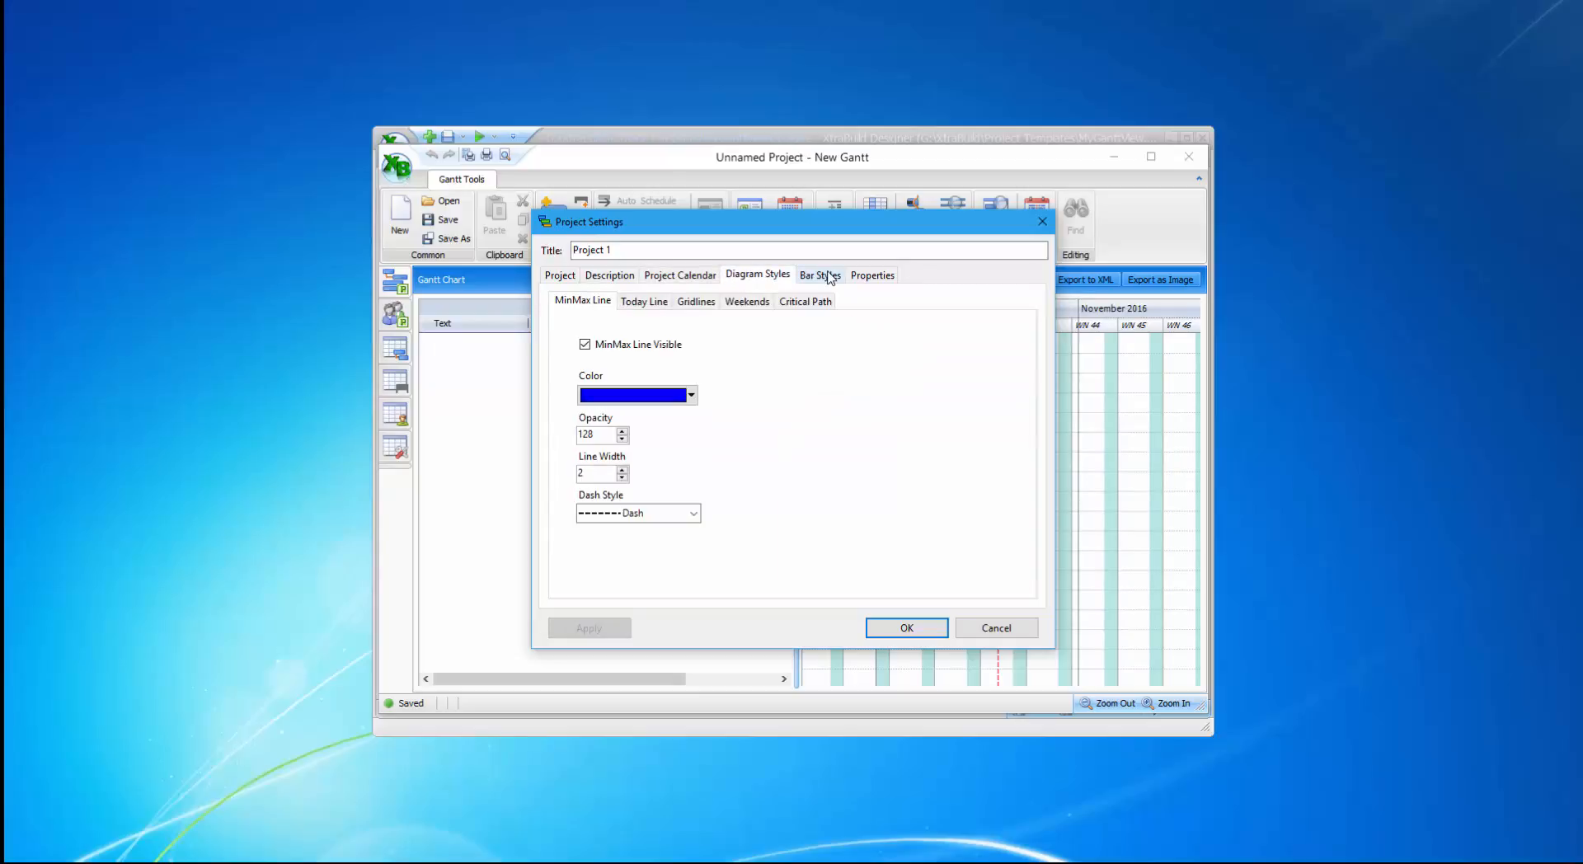
pyautogui.click(907, 629)
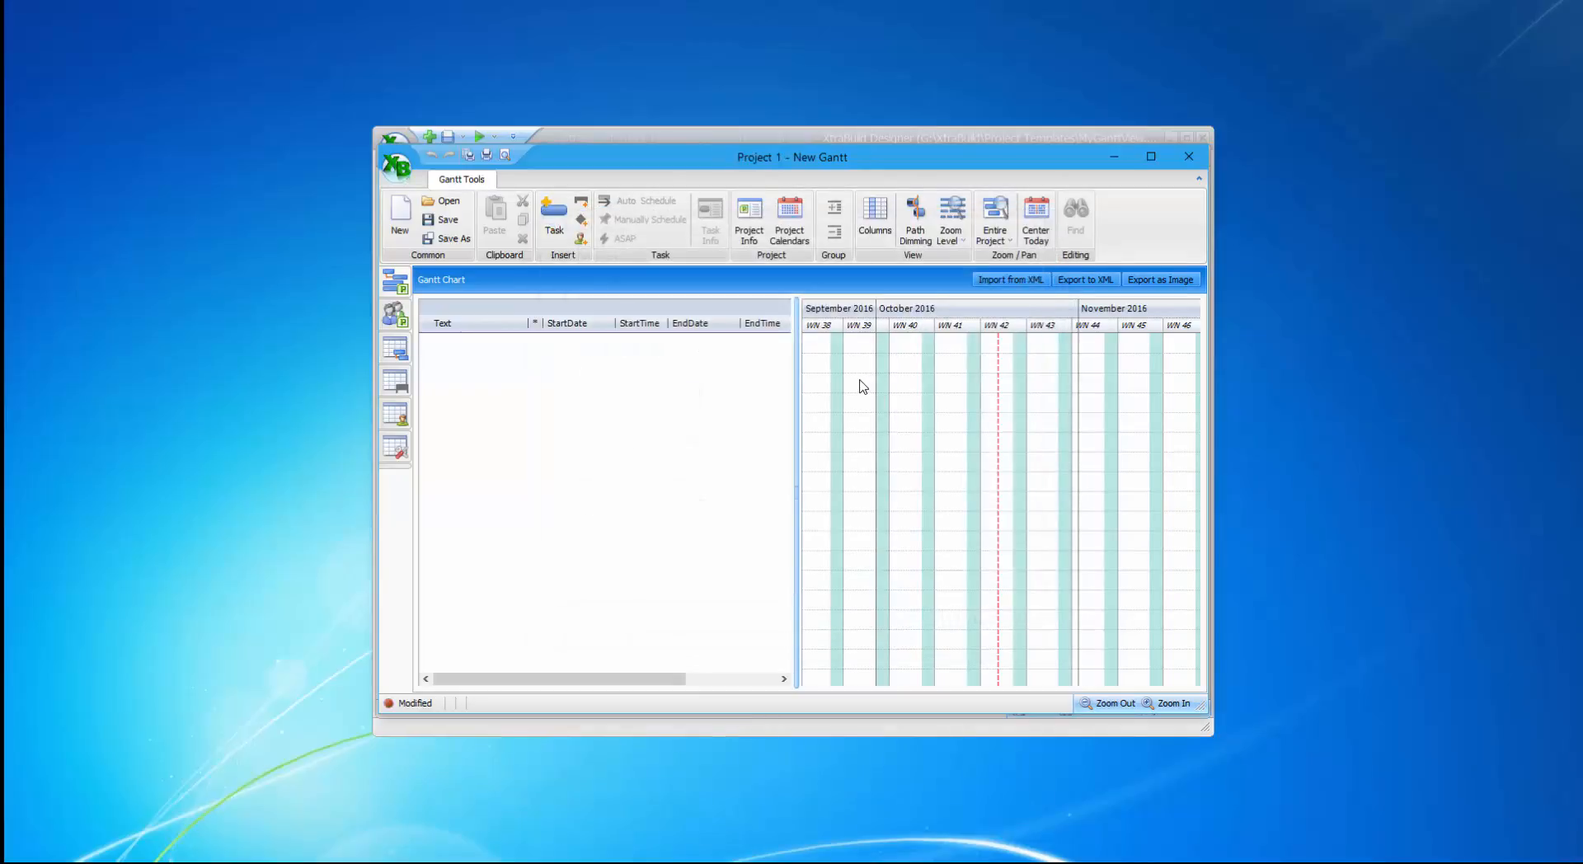
# Create three tasks, New Task (1), (2) and (3), spanning mid-October to early November 2016.
pyautogui.moveTo(857, 363); pyautogui.dragTo(821, 380)
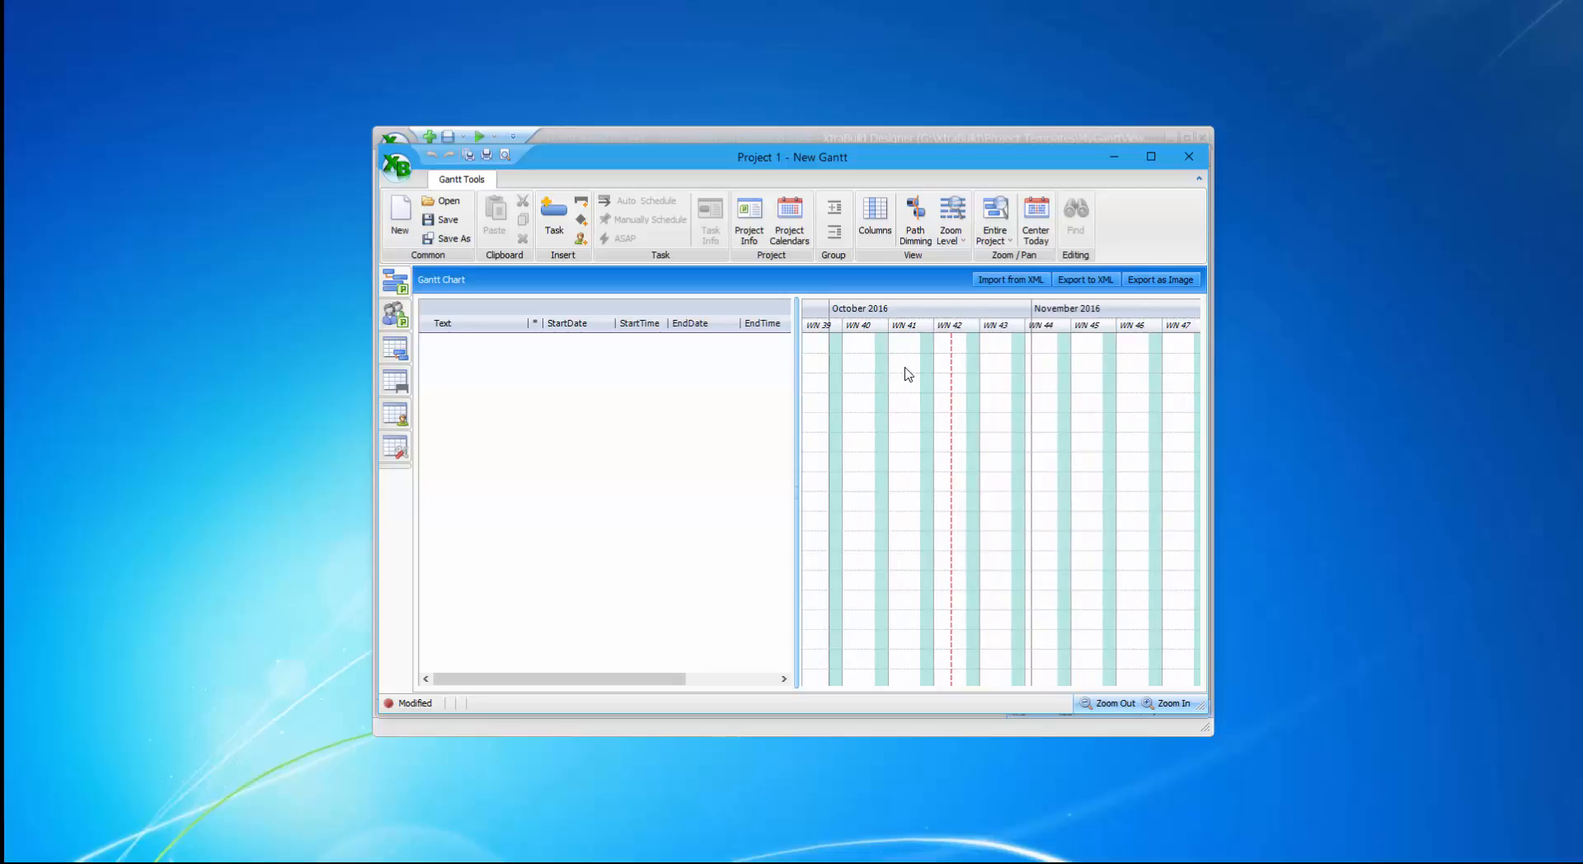
pyautogui.doubleClick(903, 364)
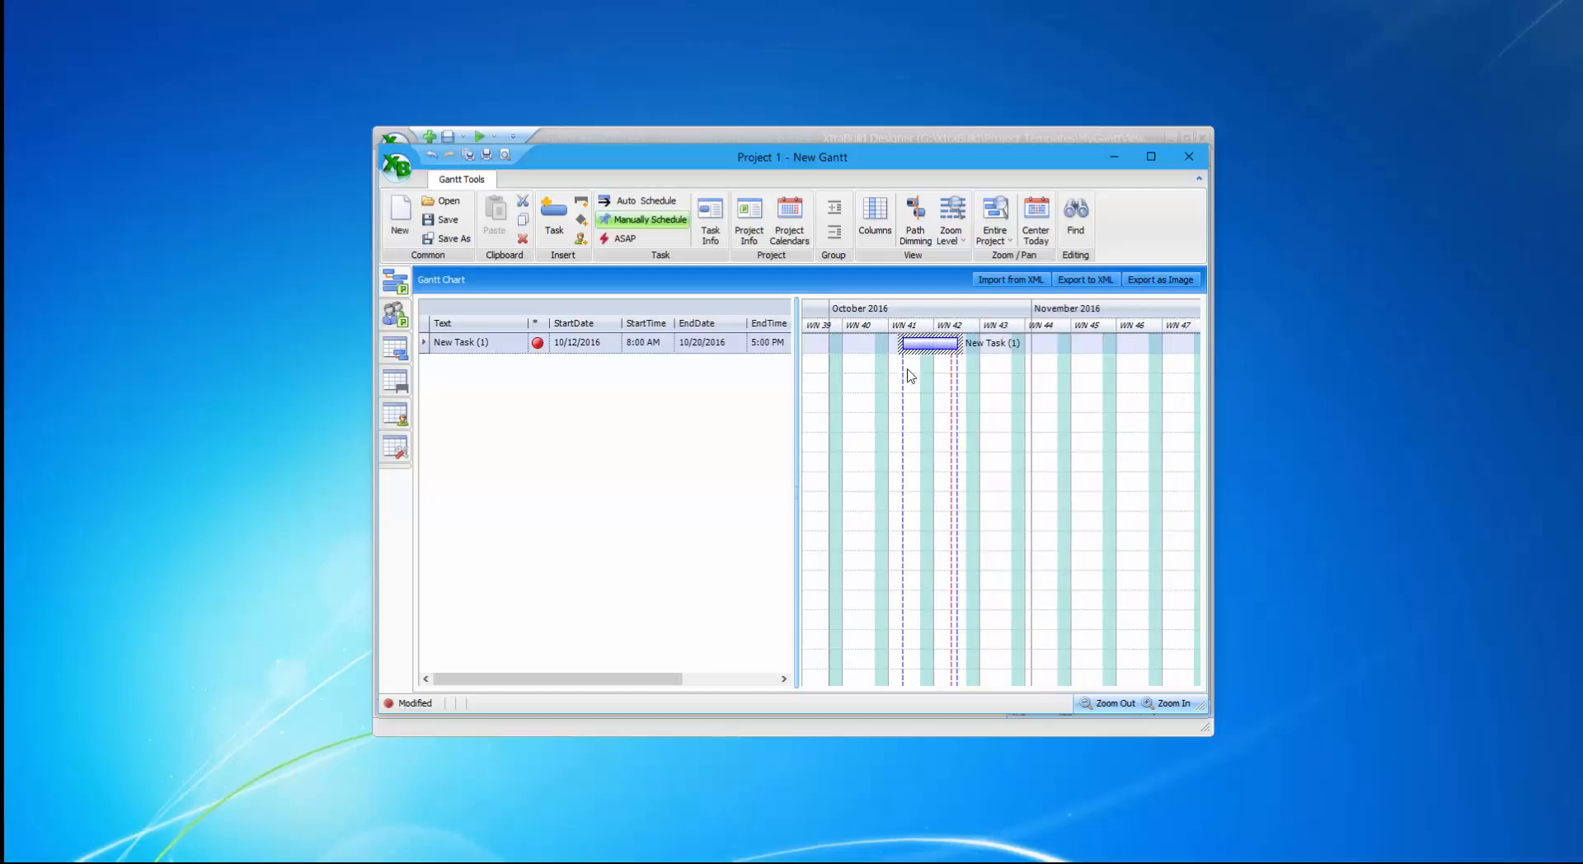
pyautogui.doubleClick(1000, 391)
pyautogui.doubleClick(989, 441)
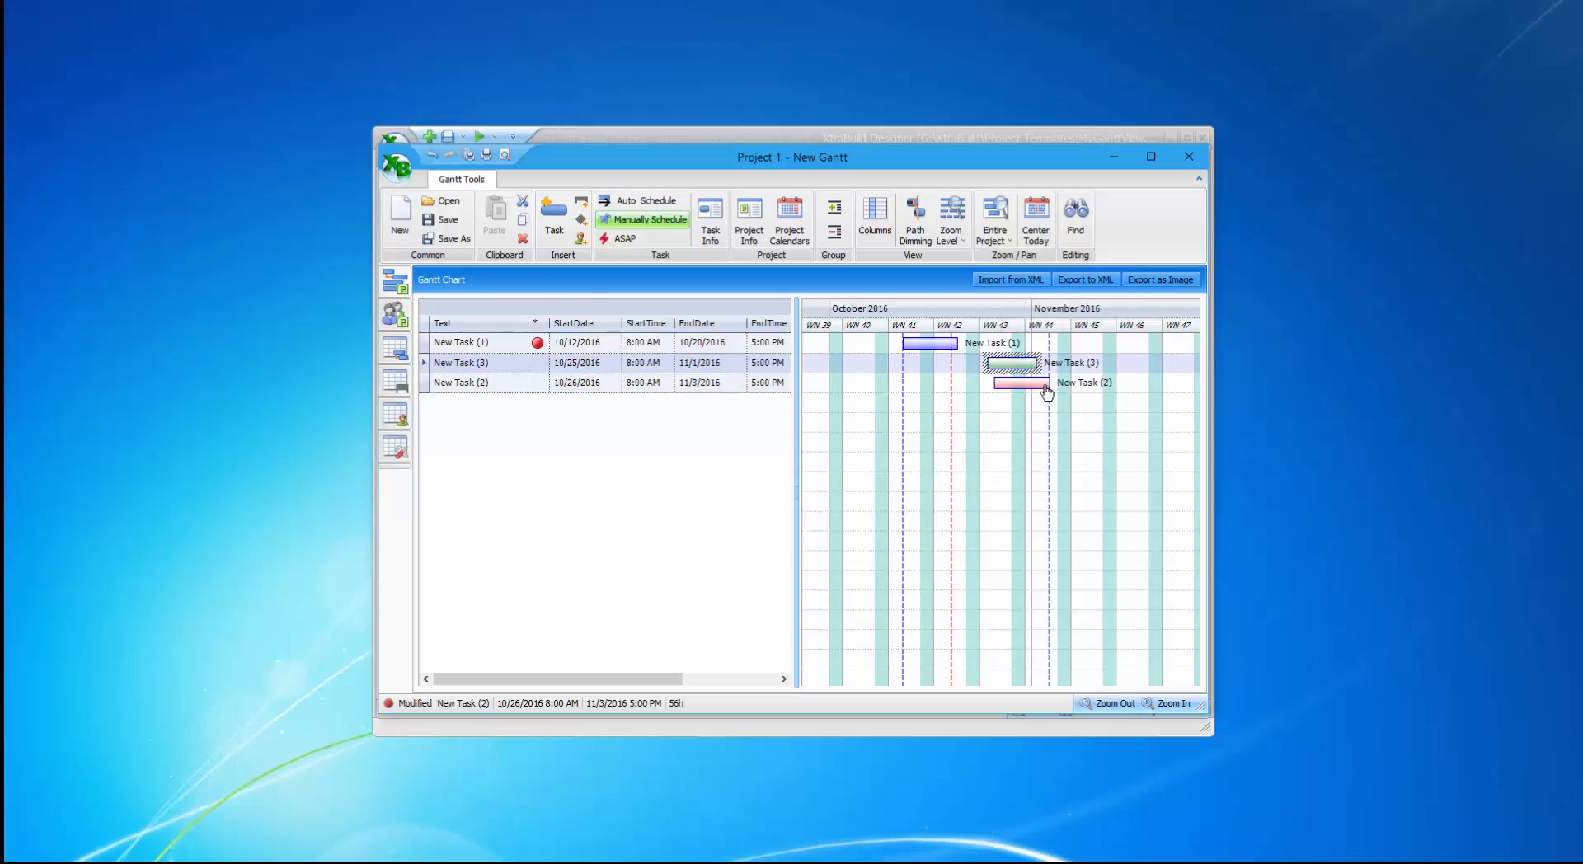
# Select New Task (2) and start adding a resource to it.
pyautogui.moveTo(1046, 392)
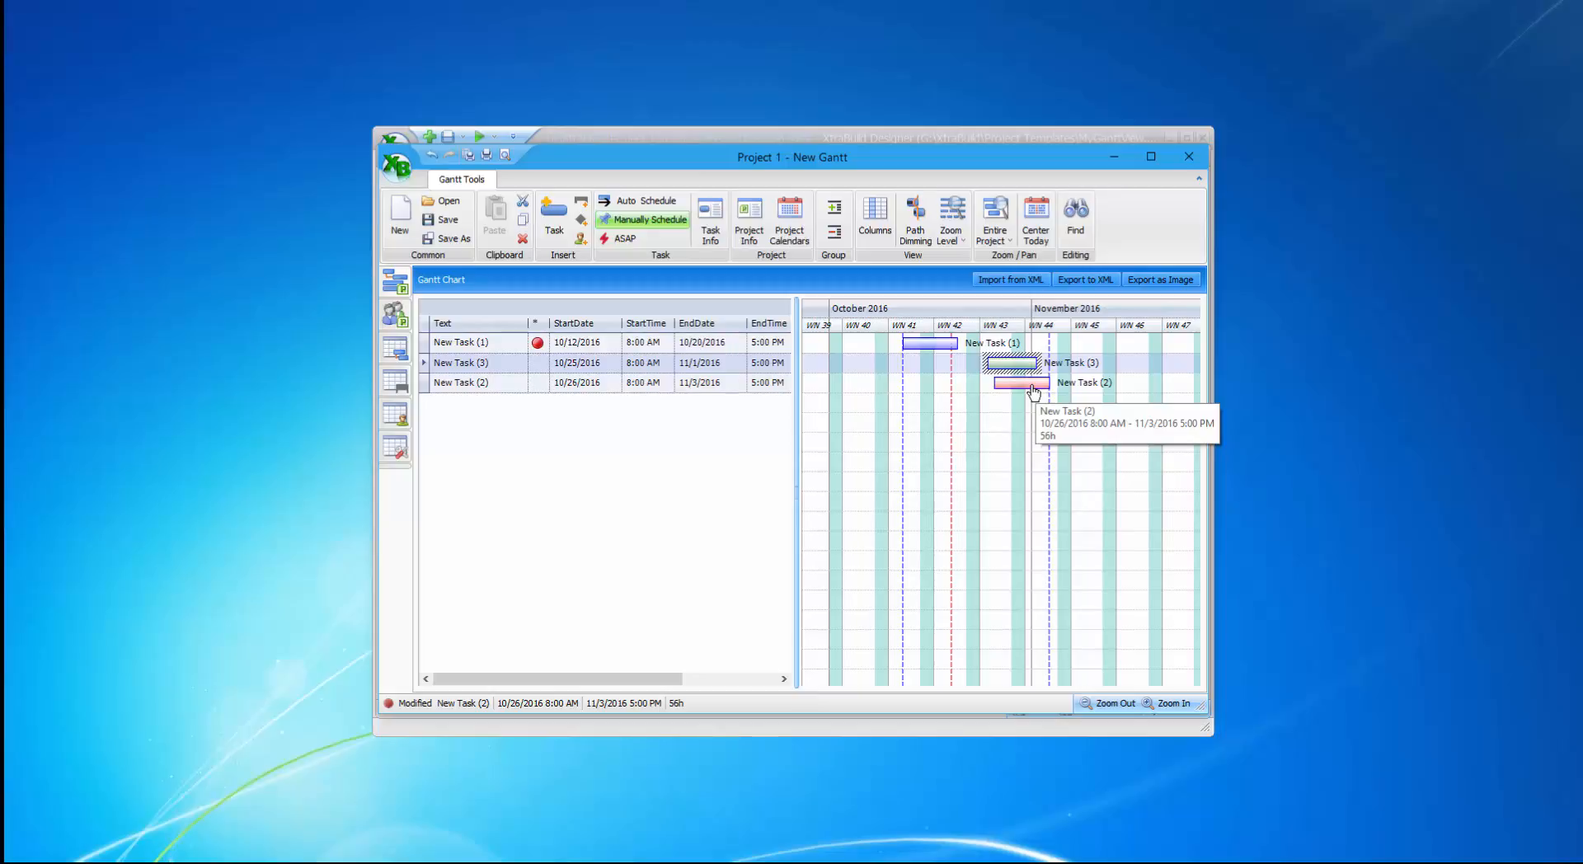
pyautogui.click(1034, 386)
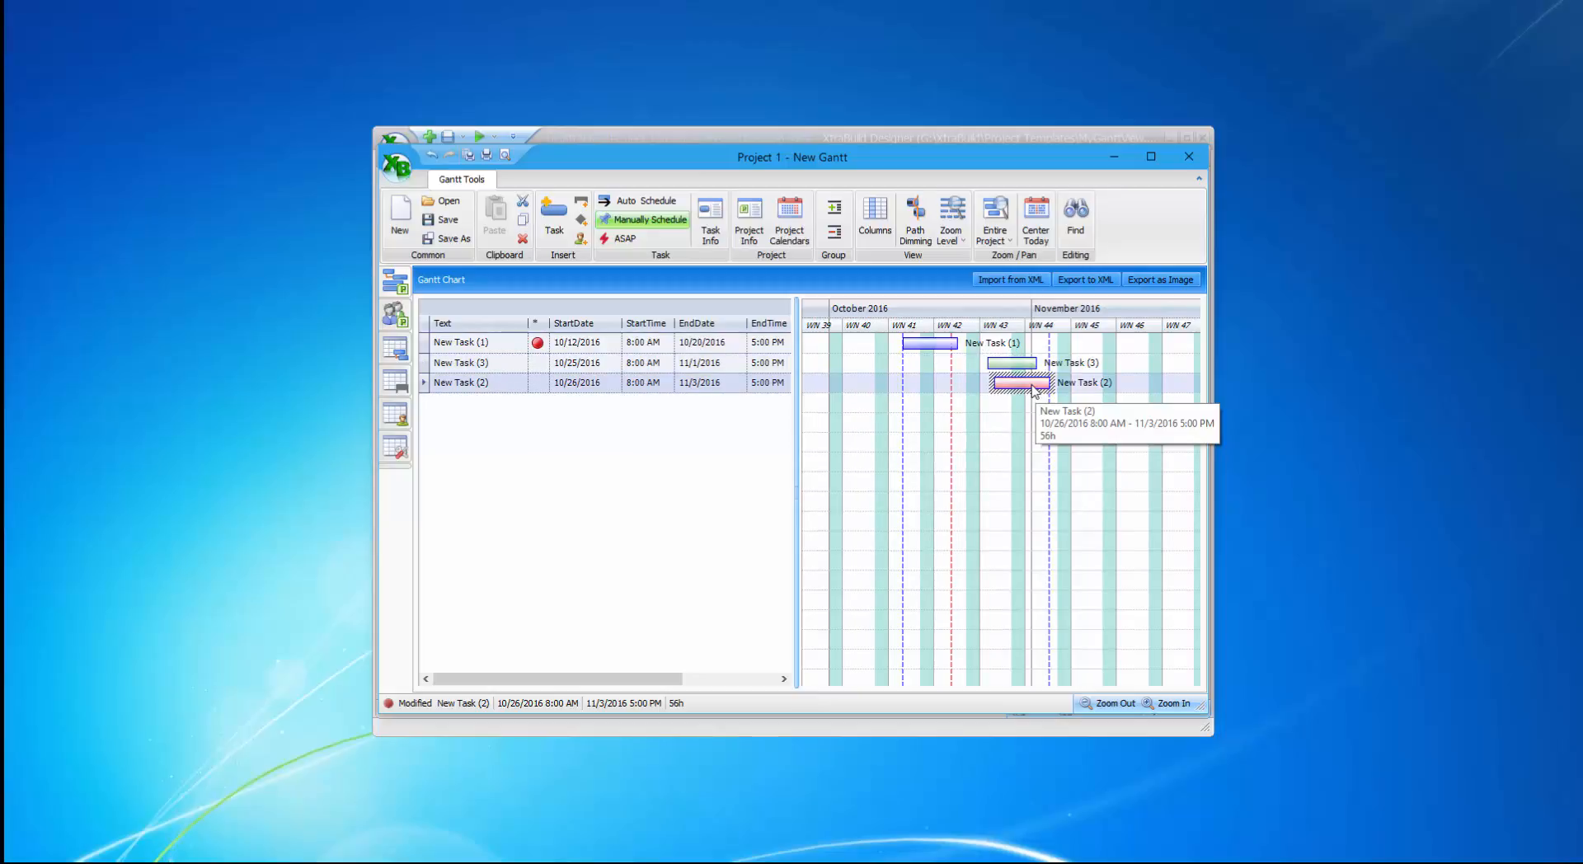
pyautogui.click(582, 239)
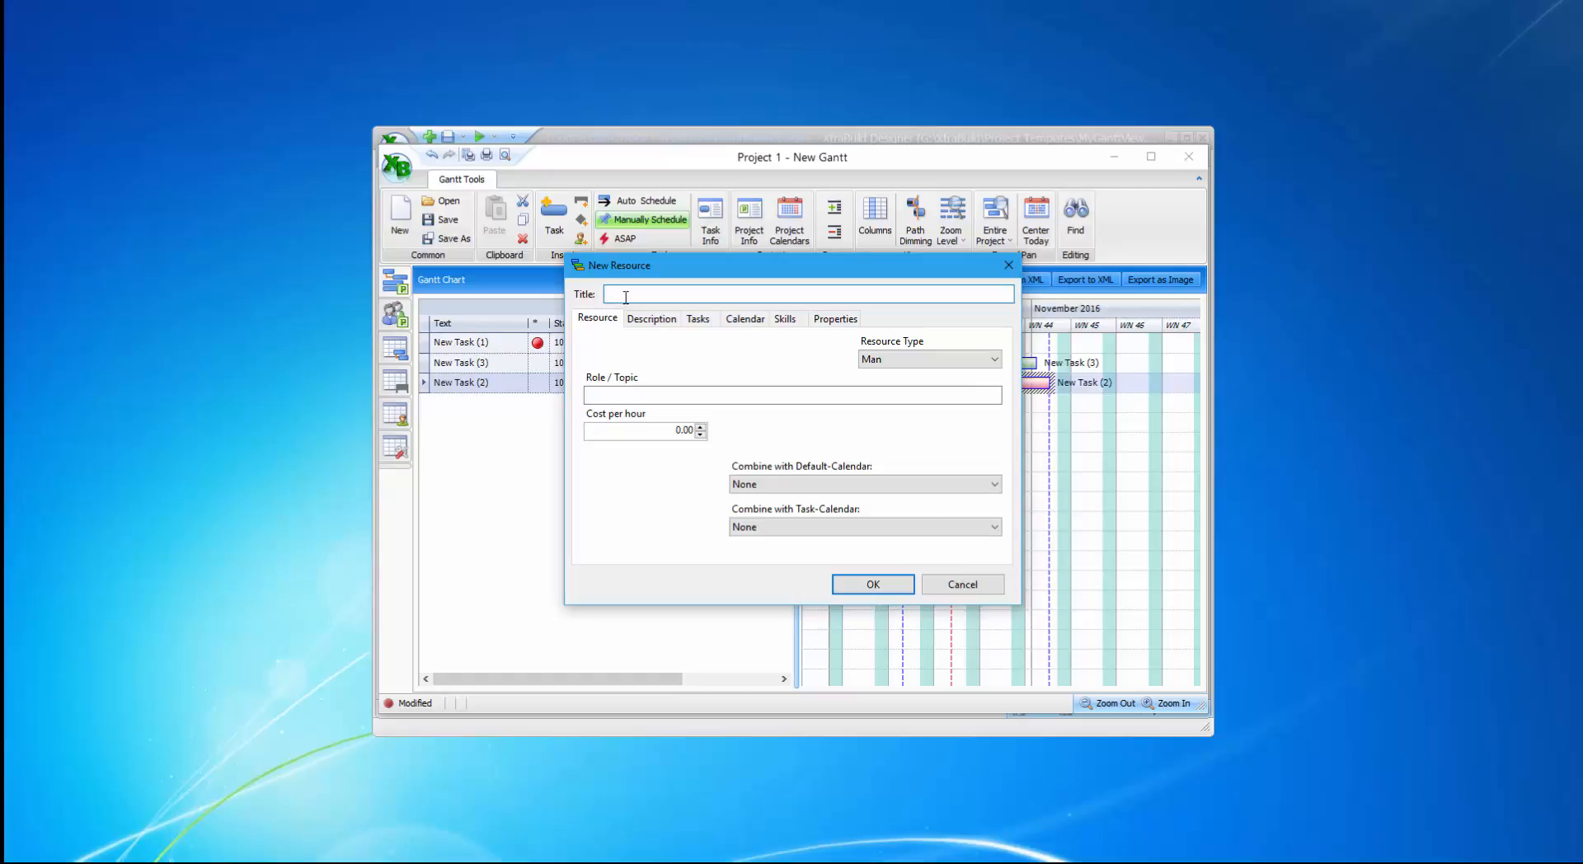
# Create the first resource for New Task (2), entering the person's name as its title.
pyautogui.write('John')
pyautogui.click(851, 584)
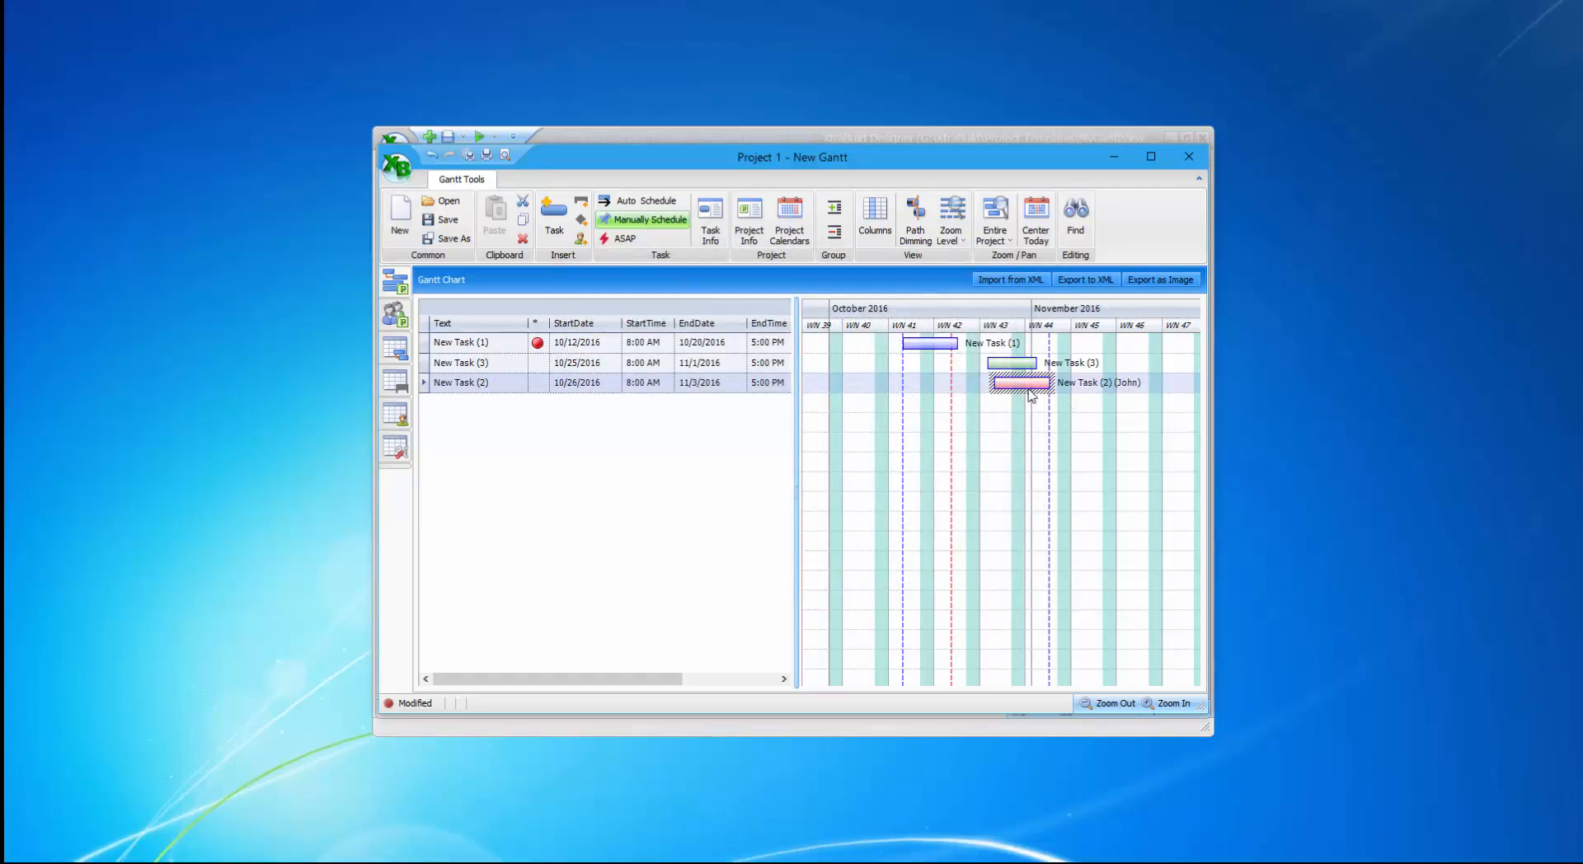
pyautogui.moveTo(1026, 394)
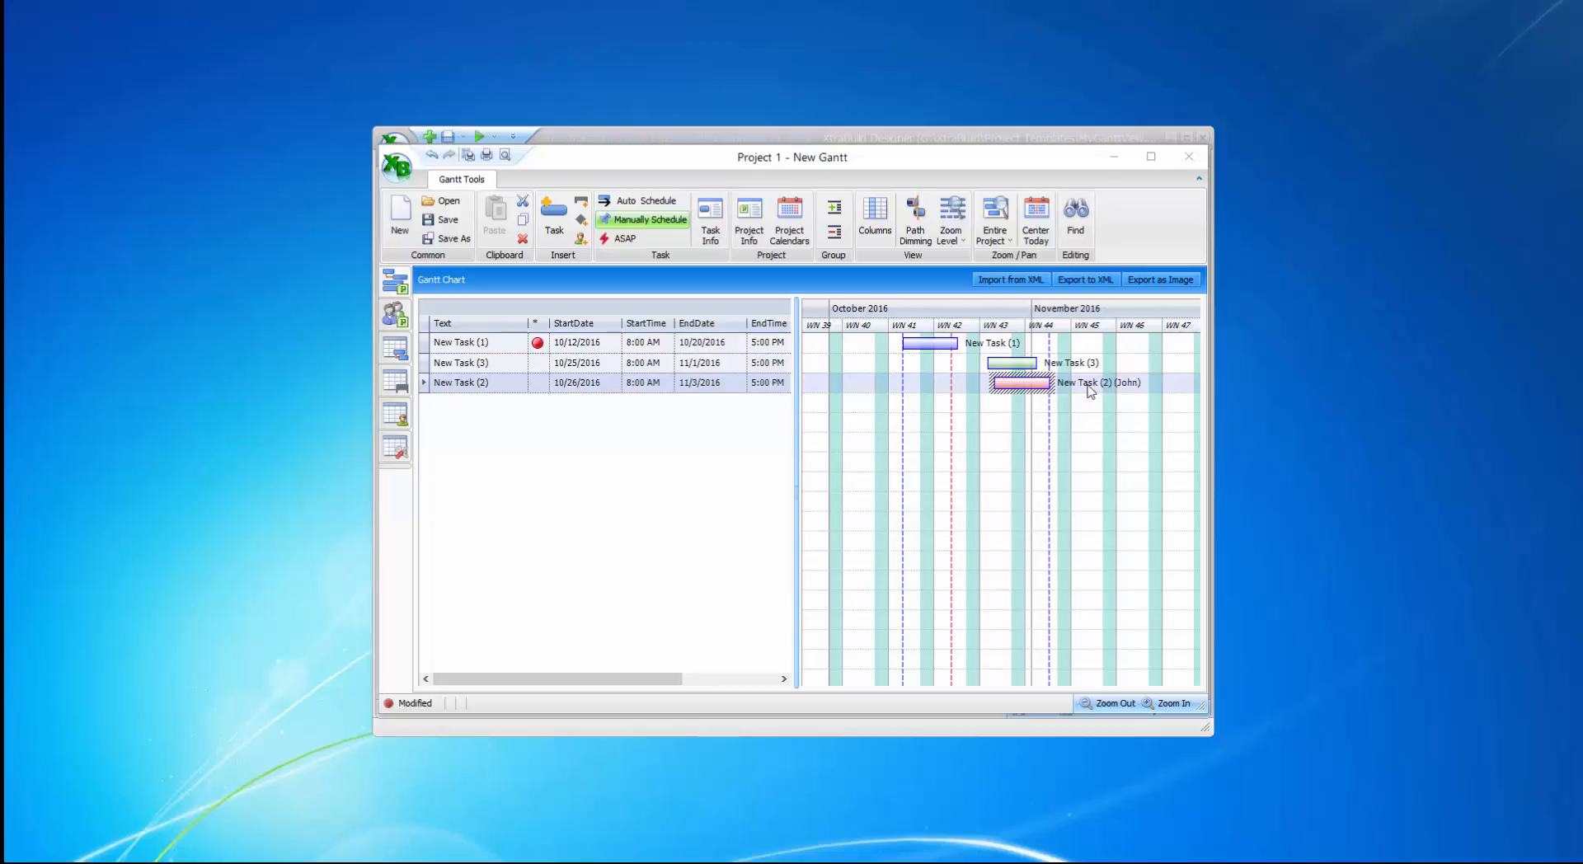
# From the Resources list, add a second named resource and confirm it is assigned to New Task (2).
pyautogui.click(400, 421)
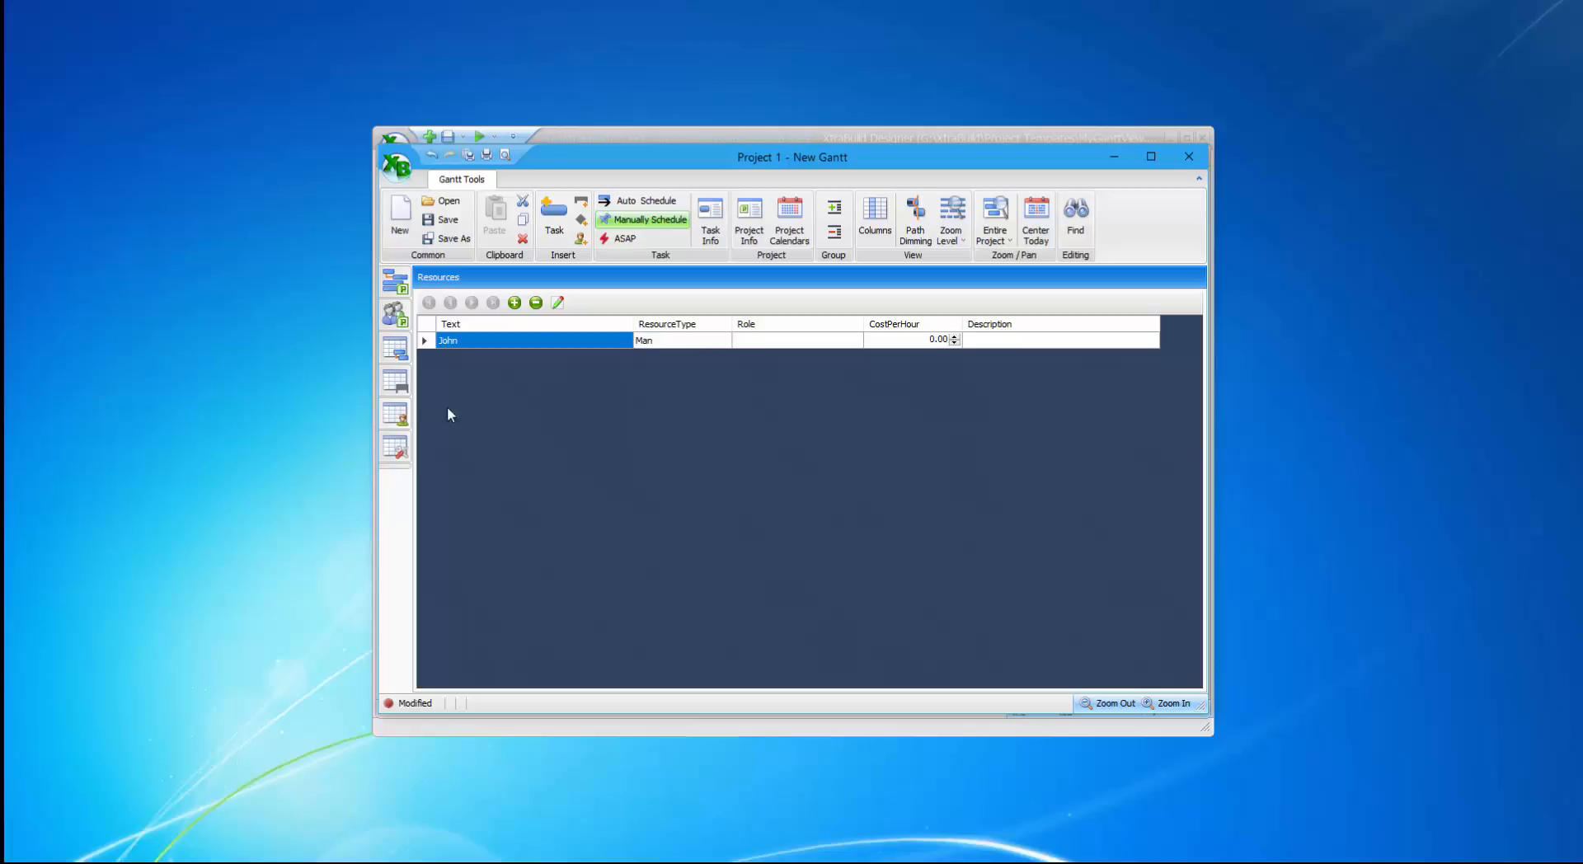
pyautogui.click(514, 302)
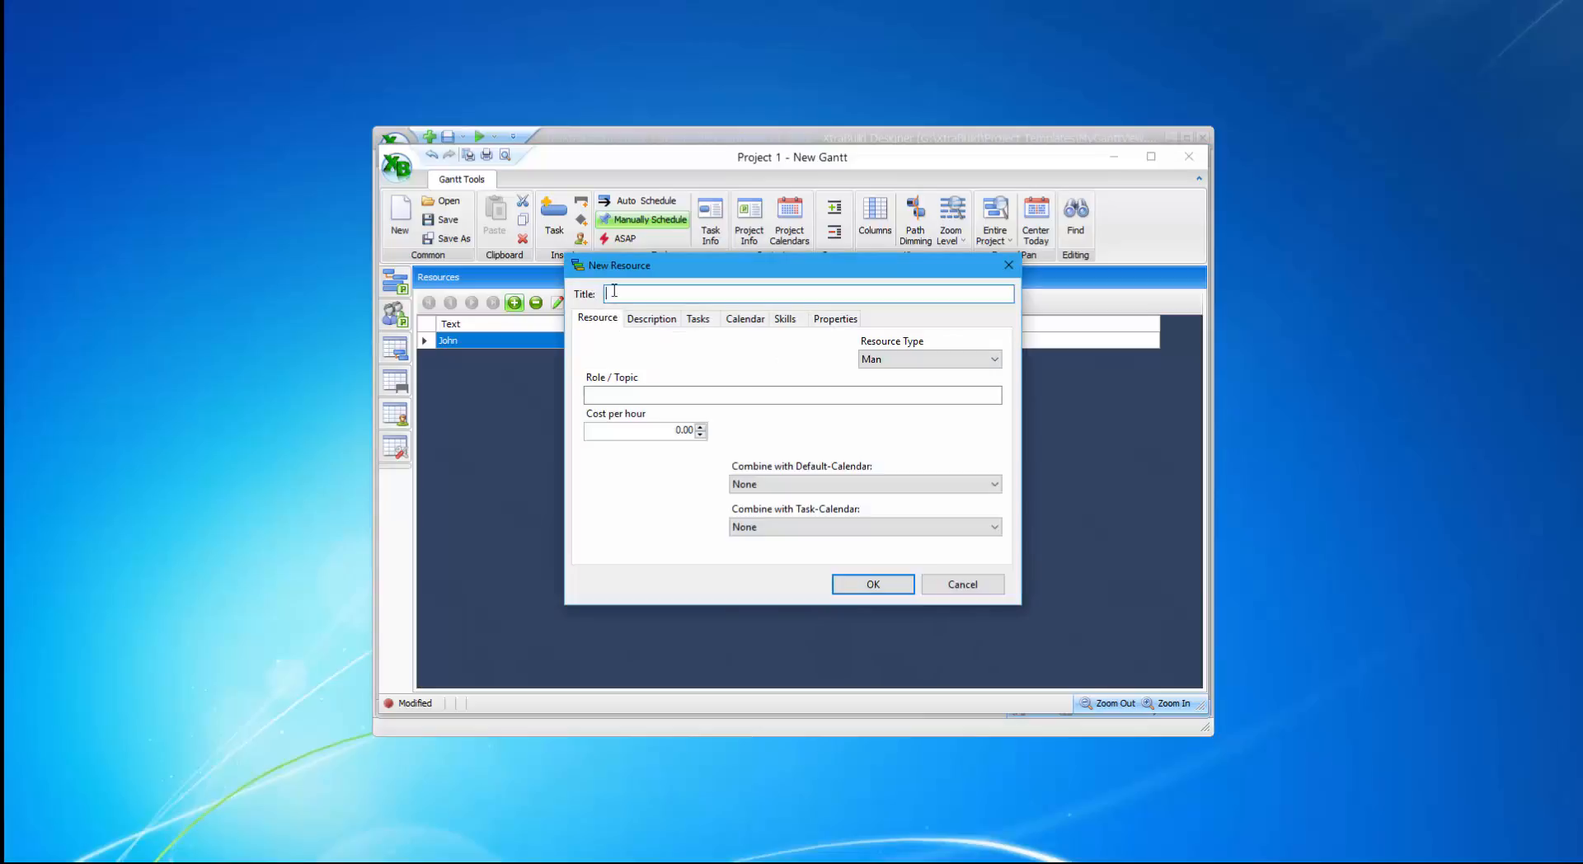
pyautogui.write('Mary')
pyautogui.click(697, 321)
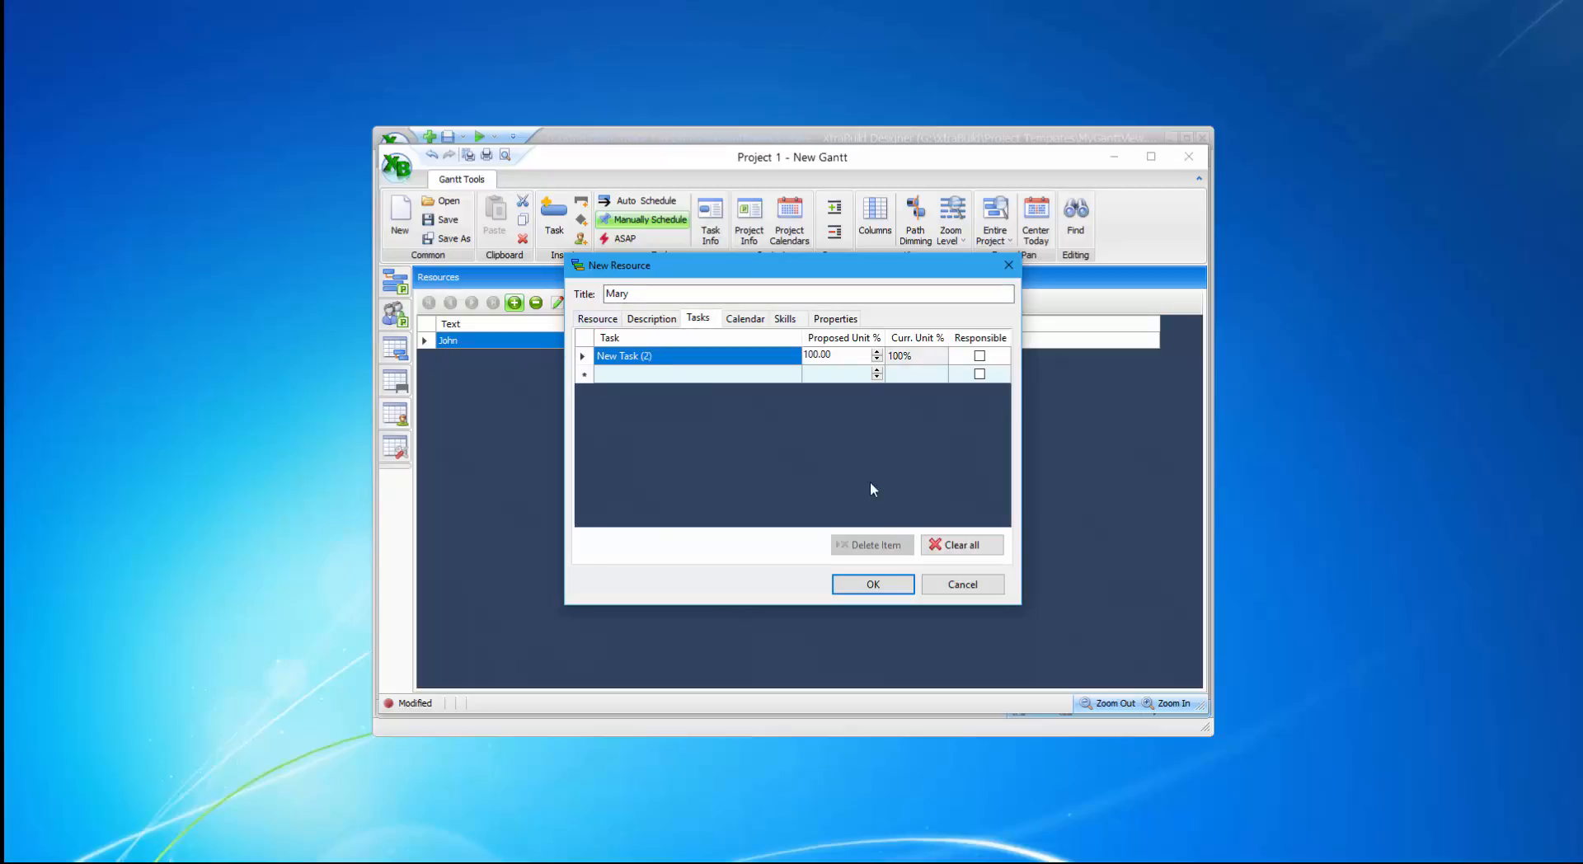
pyautogui.click(870, 587)
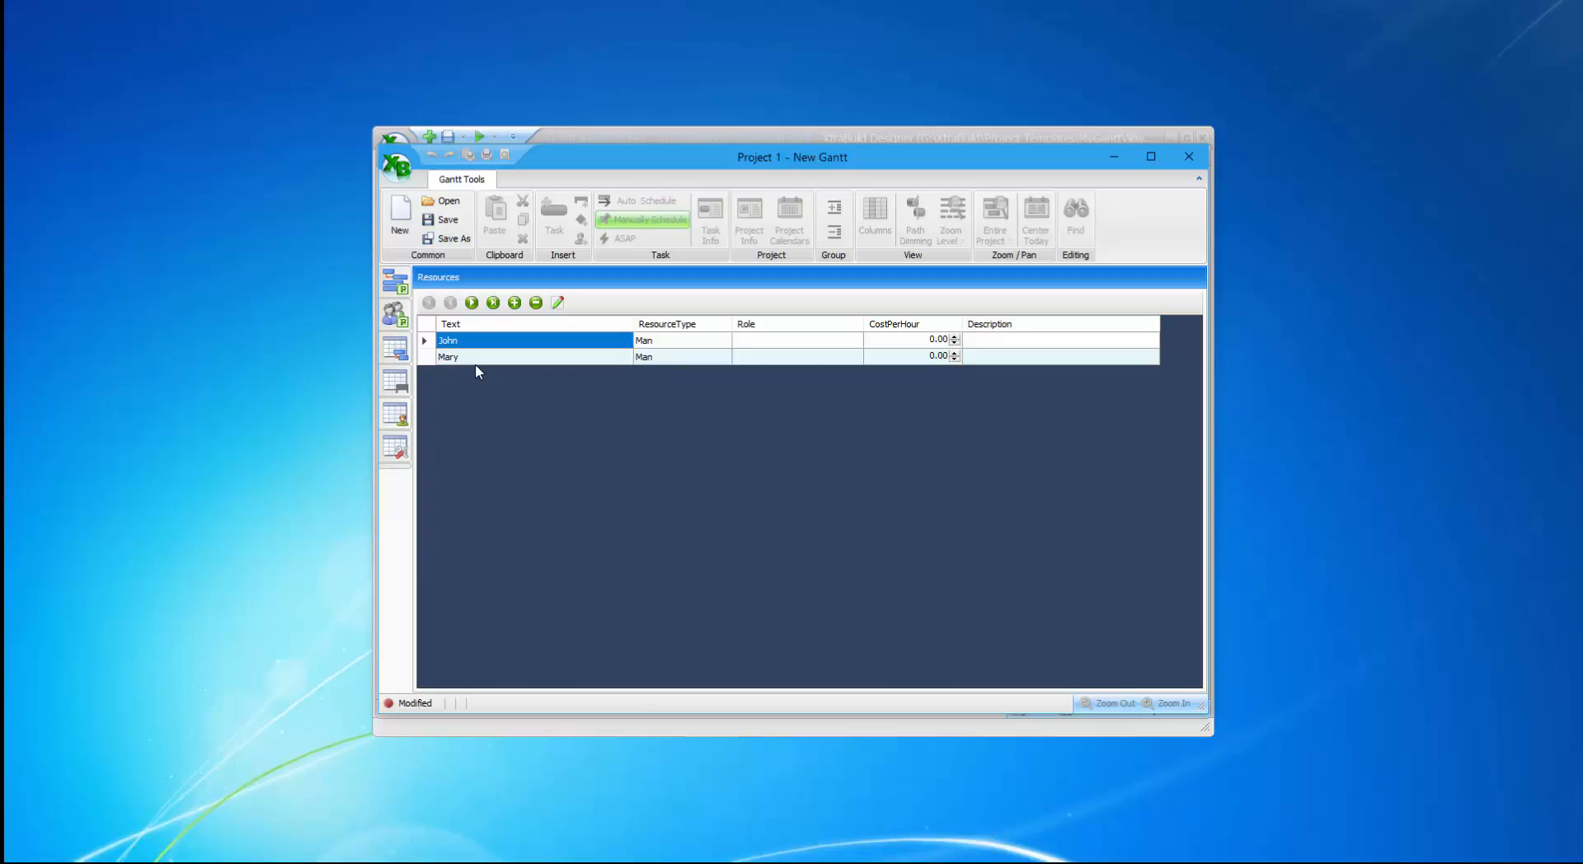
# Back on the Gantt chart, select New Task (2), now running 10/26–10/31/2016 with both resources.
pyautogui.click(395, 285)
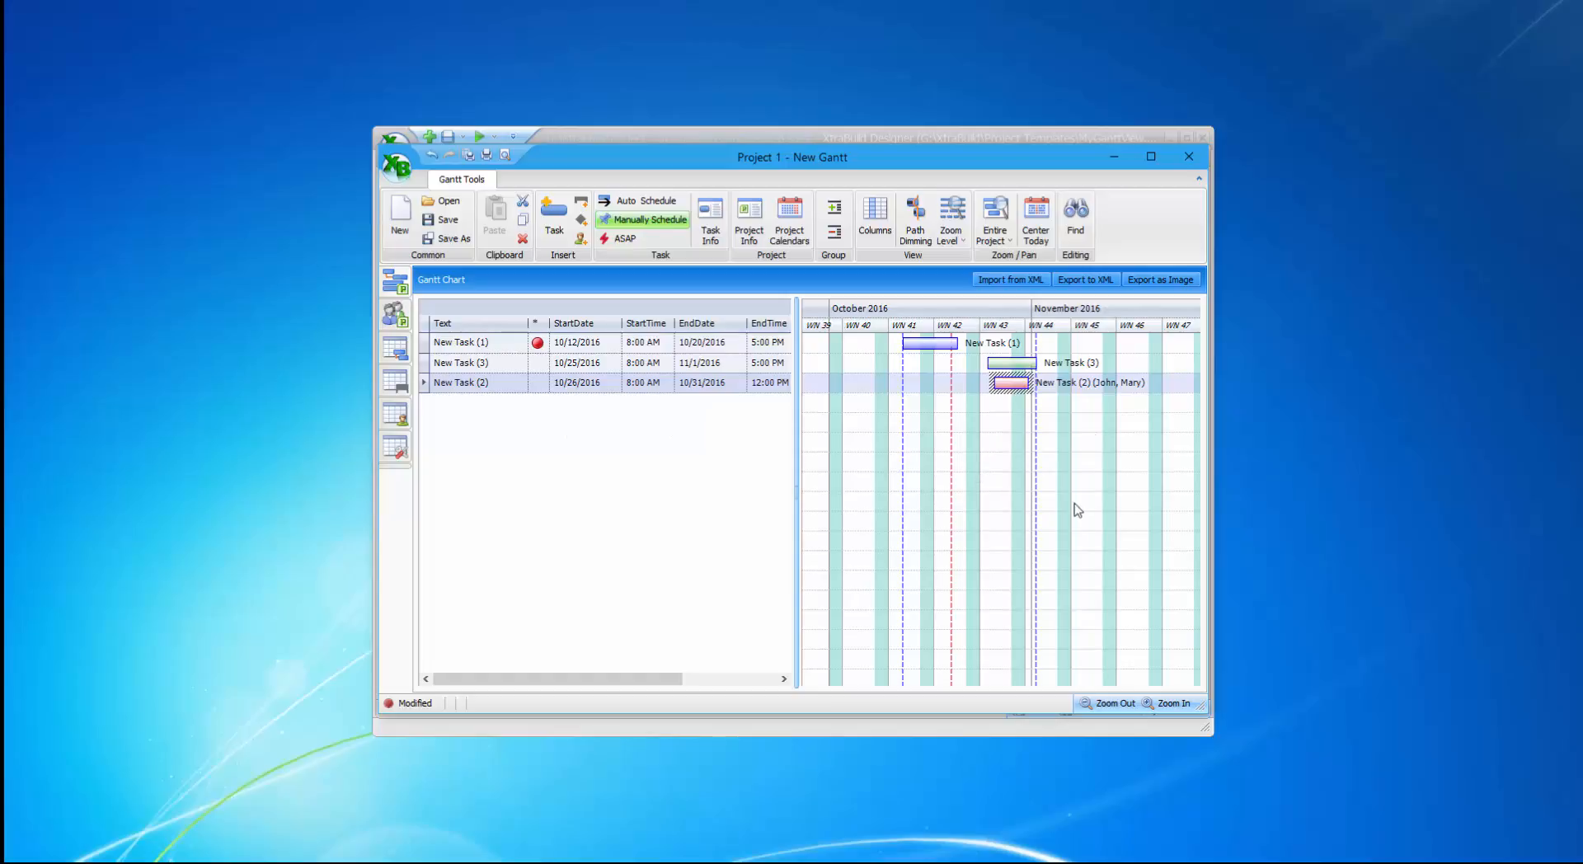
pyautogui.click(398, 287)
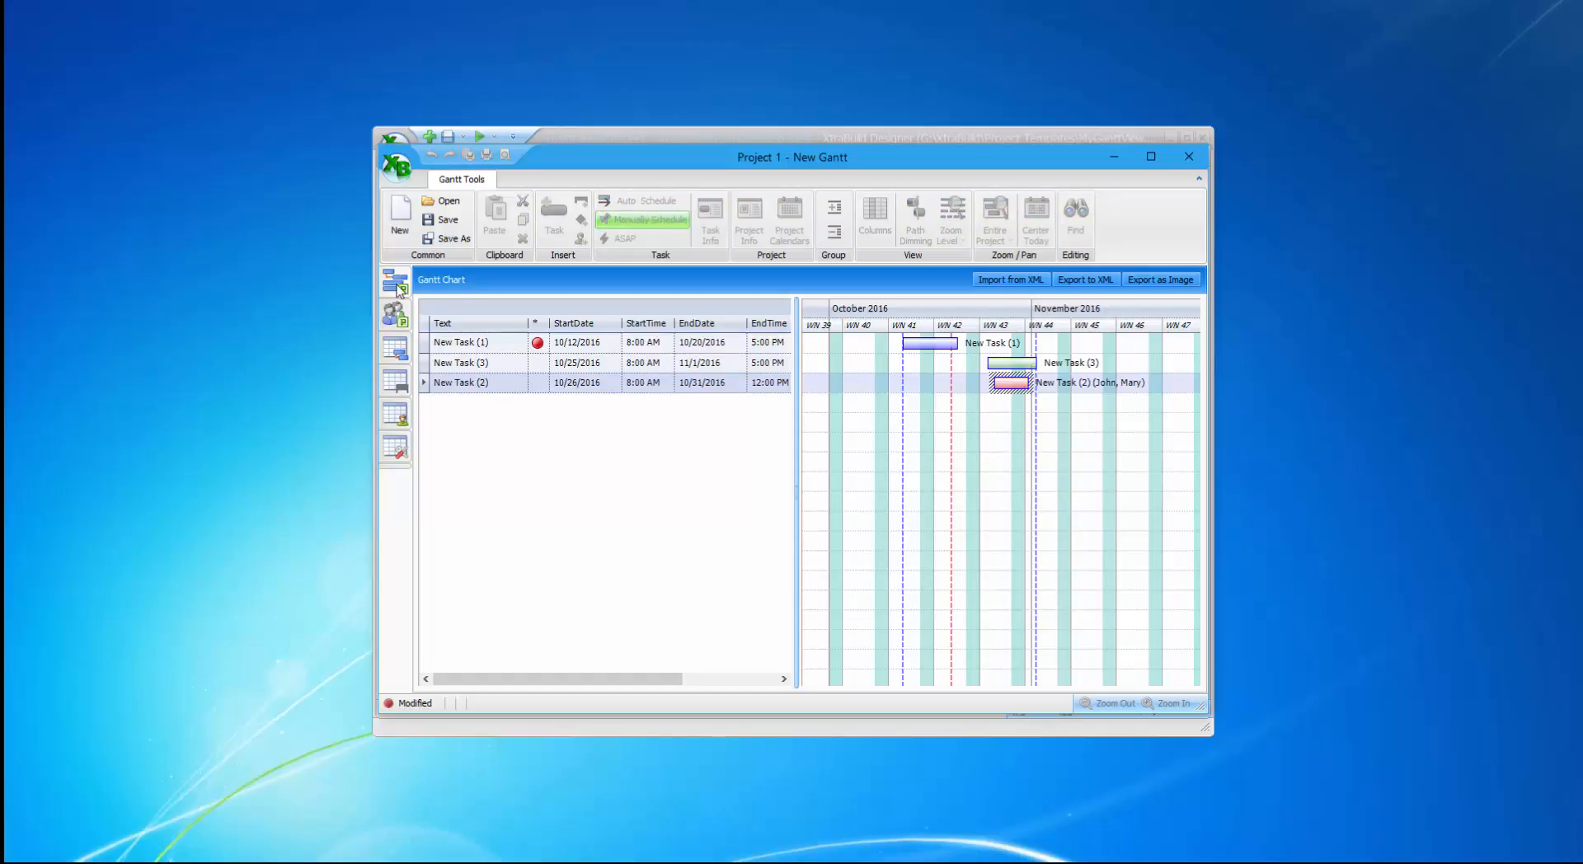
pyautogui.click(1007, 381)
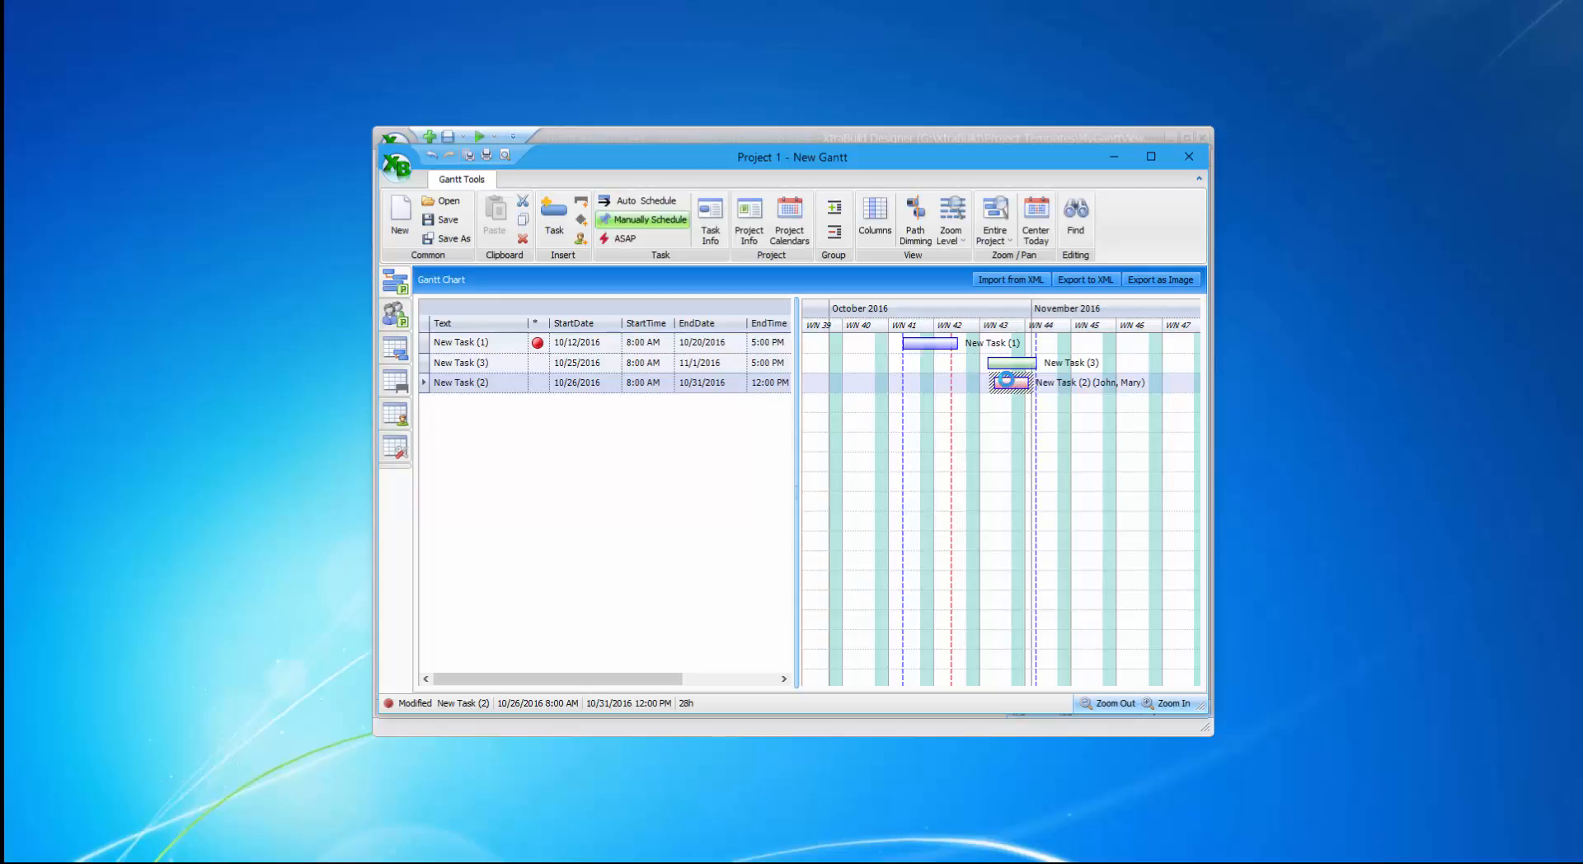
pyautogui.doubleClick(1013, 385)
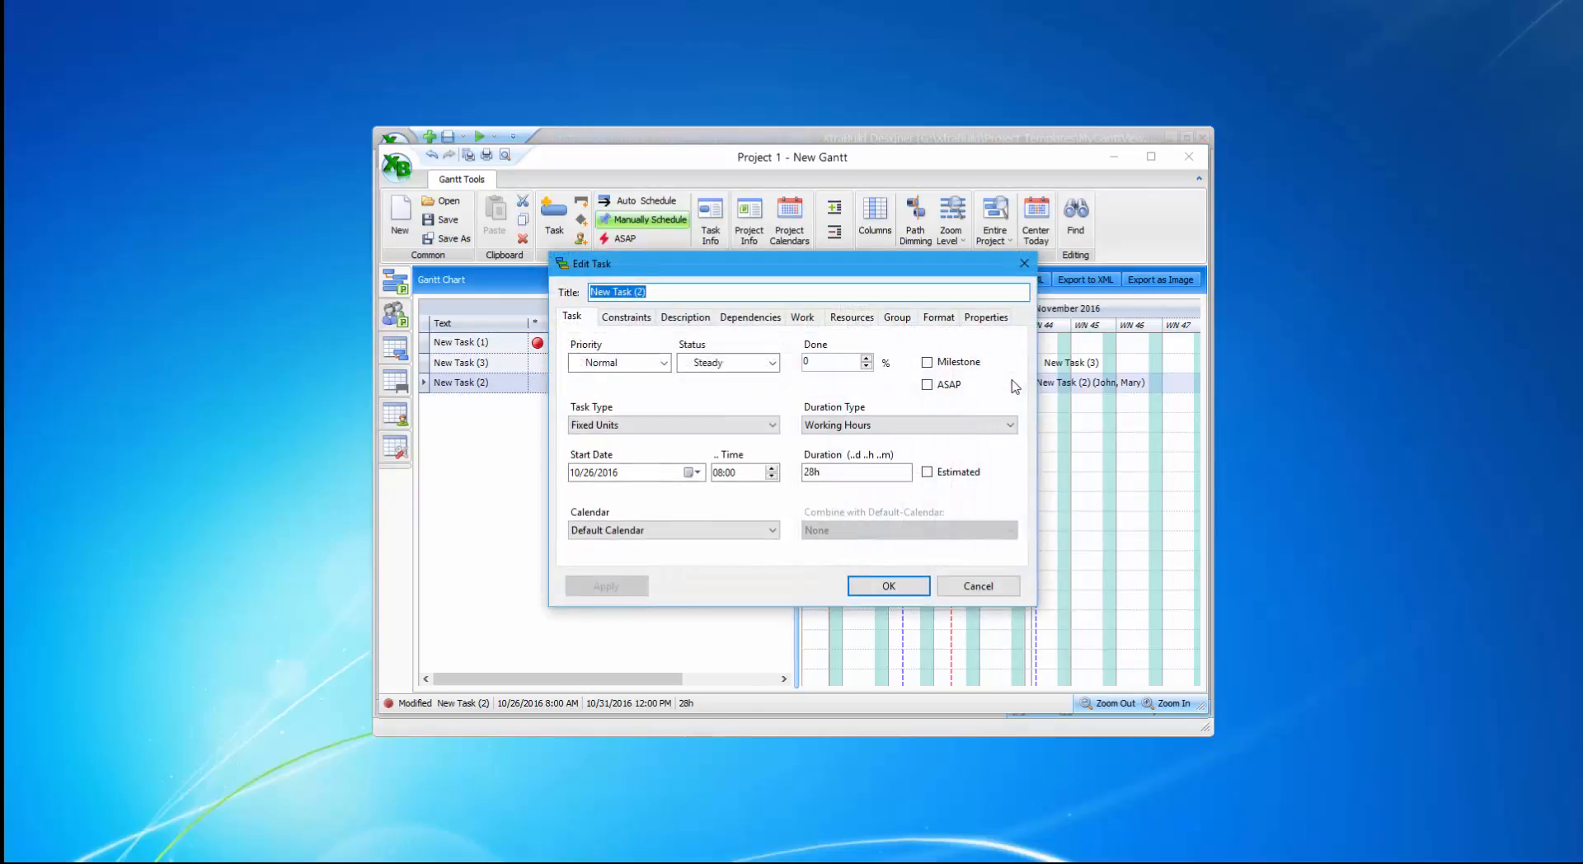
pyautogui.click(681, 293)
pyautogui.click(636, 326)
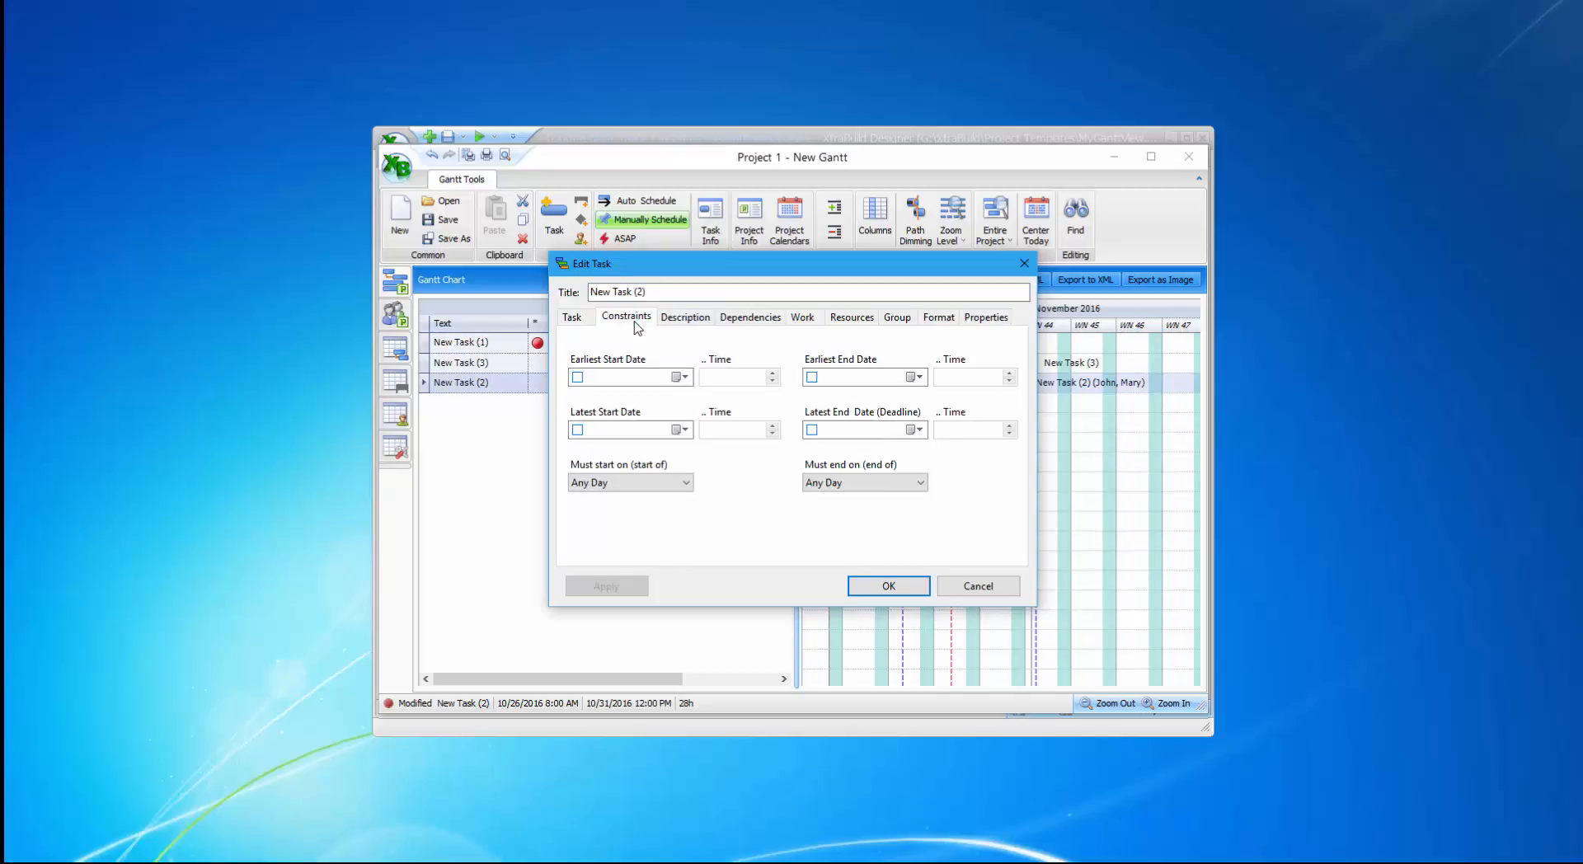
pyautogui.click(687, 320)
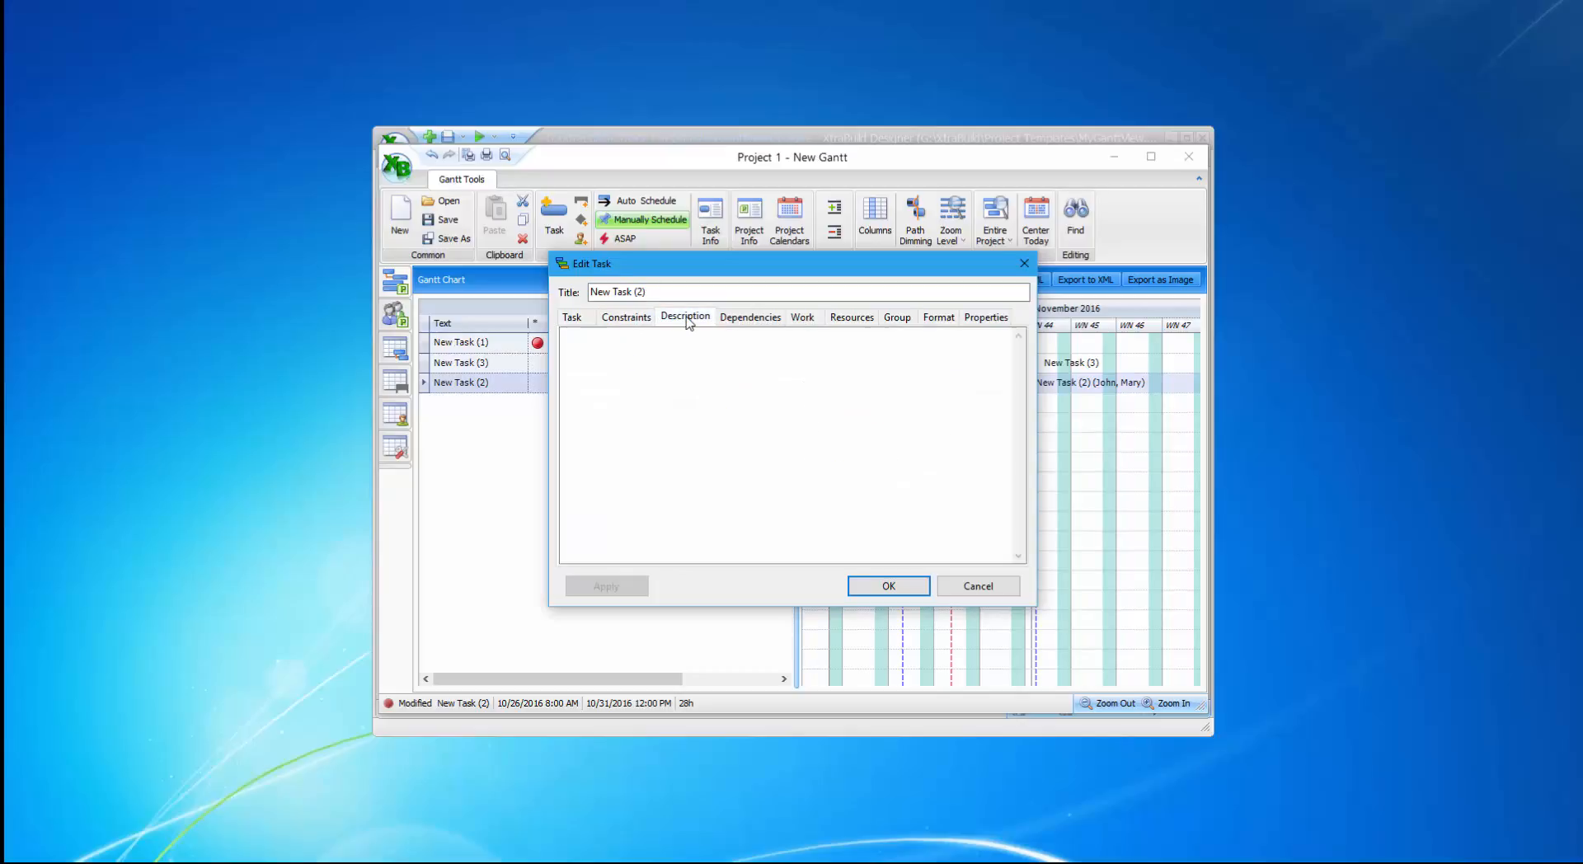
pyautogui.click(746, 320)
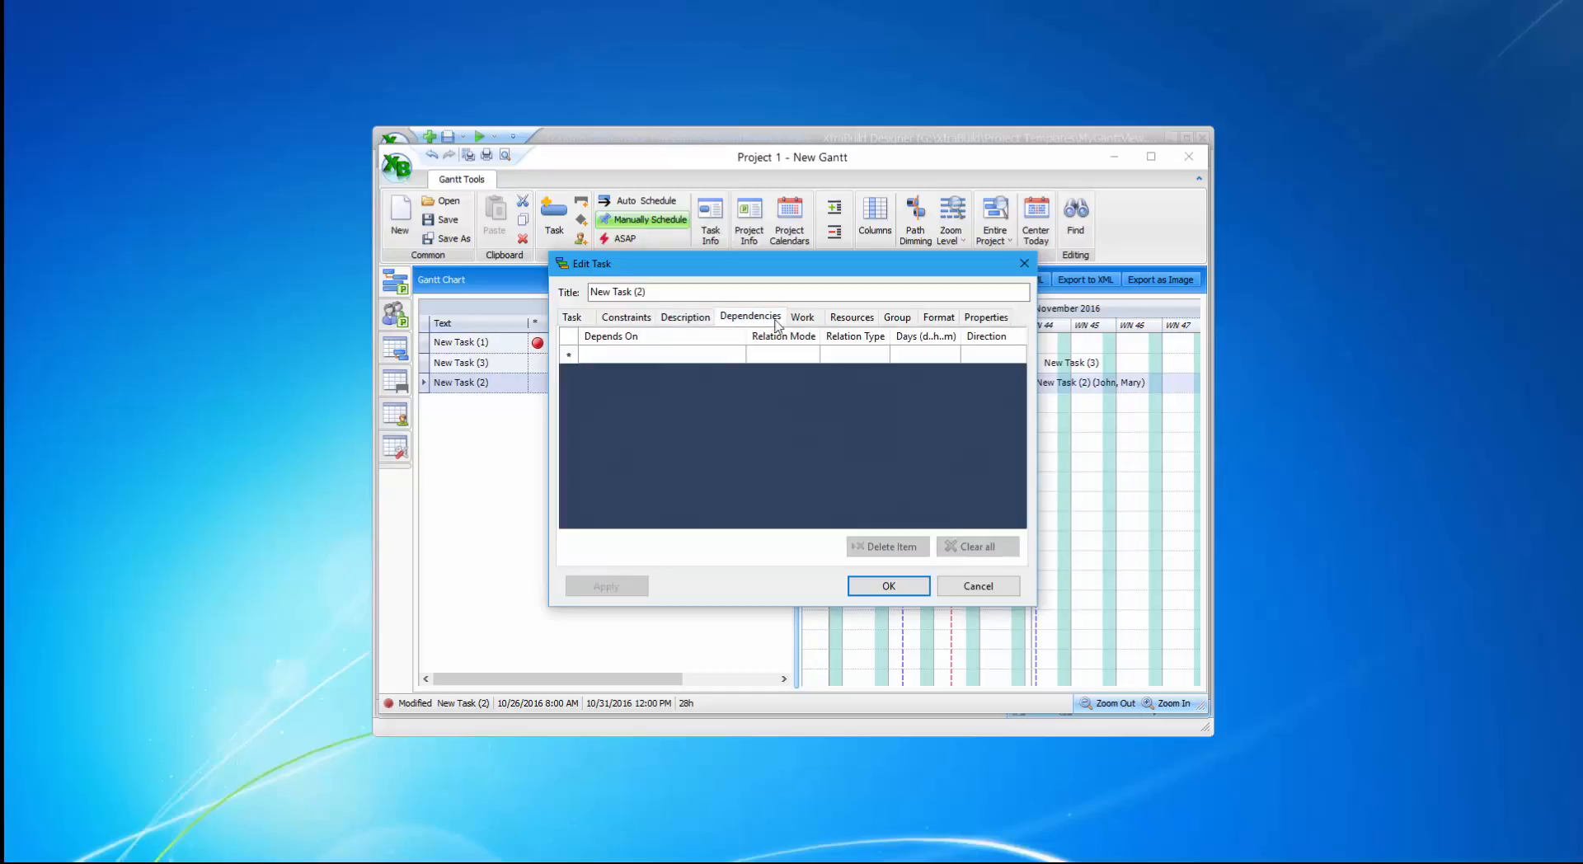
pyautogui.click(849, 324)
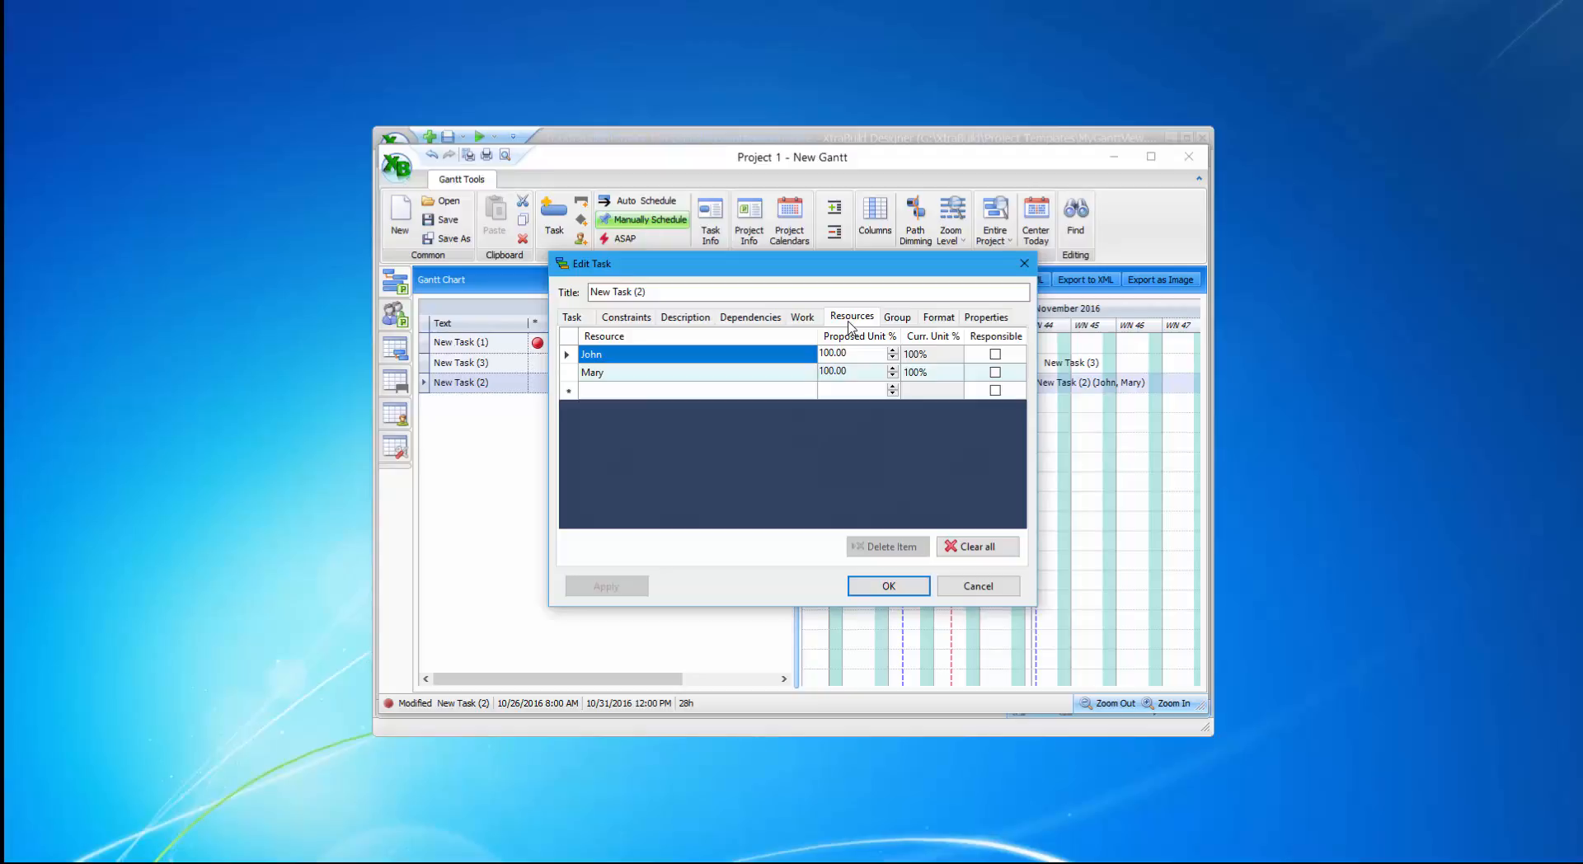
pyautogui.click(889, 585)
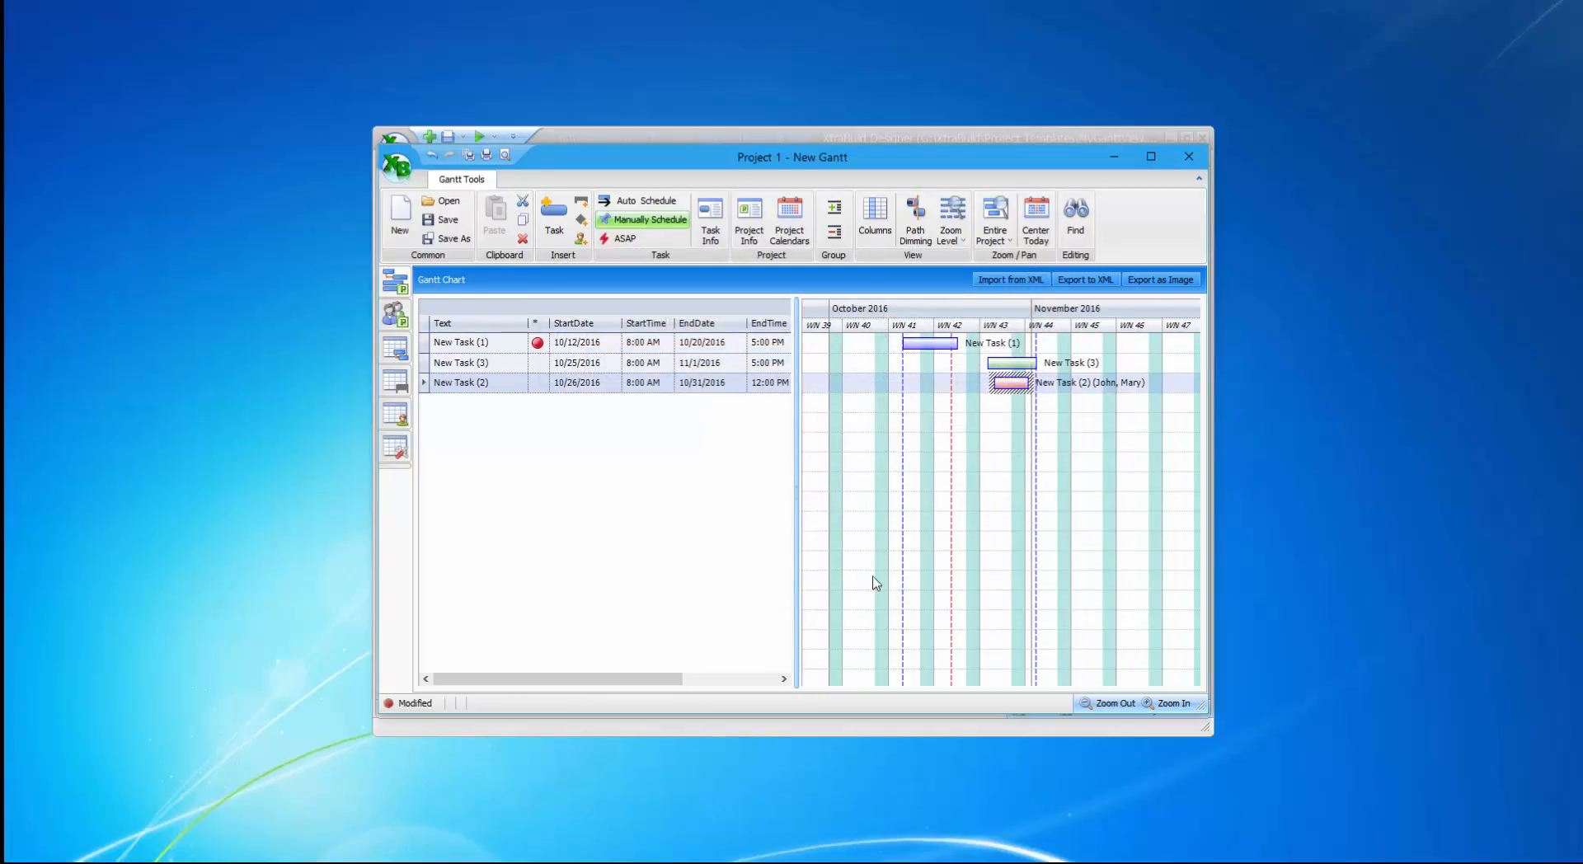
pyautogui.click(405, 315)
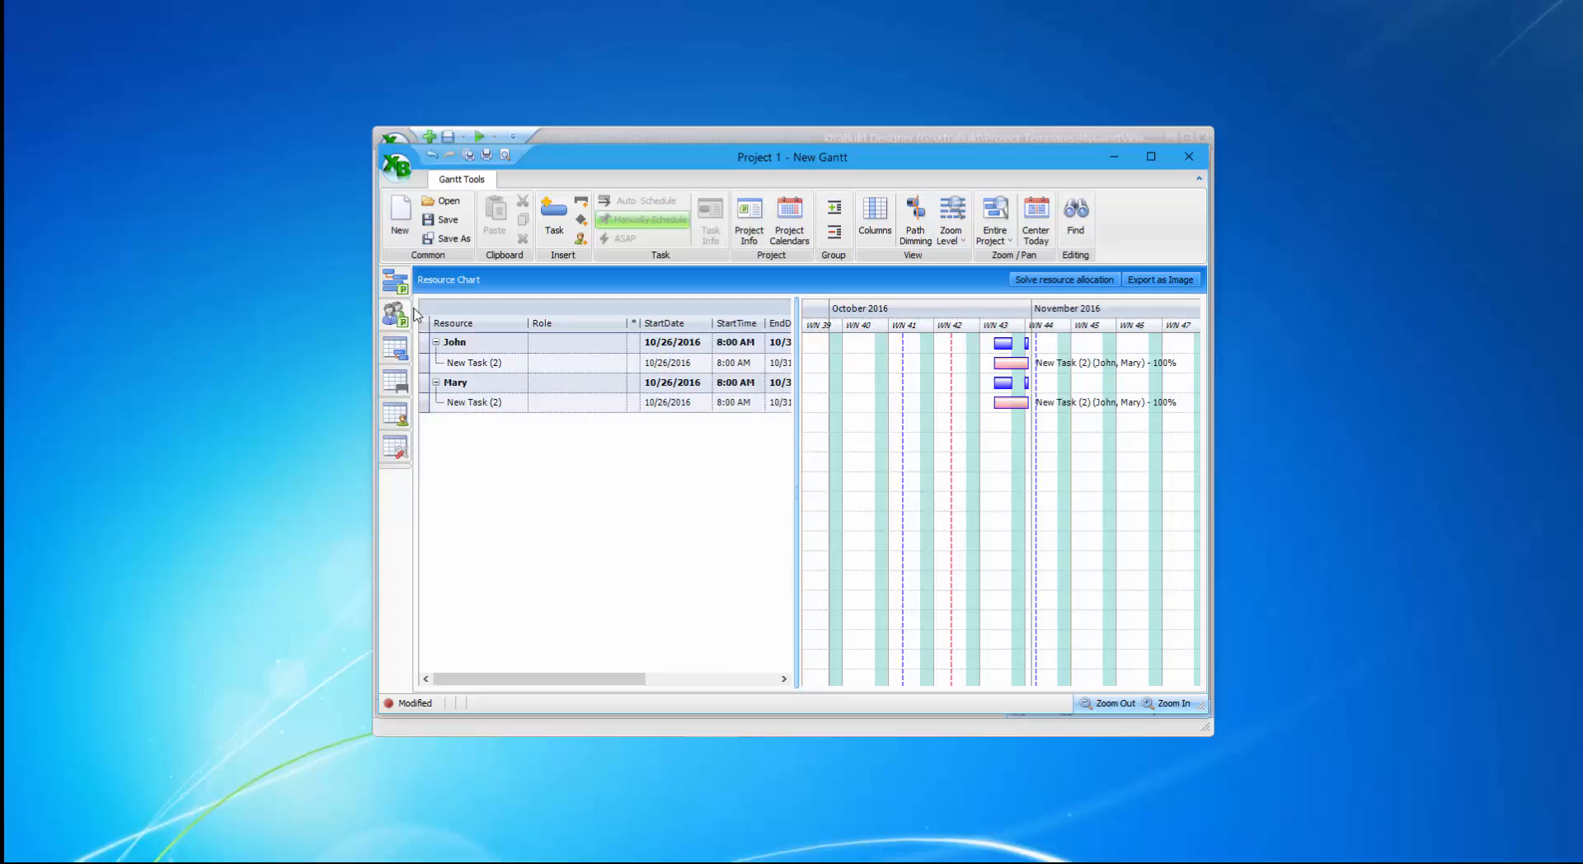
pyautogui.moveTo(1008, 409)
pyautogui.click(395, 385)
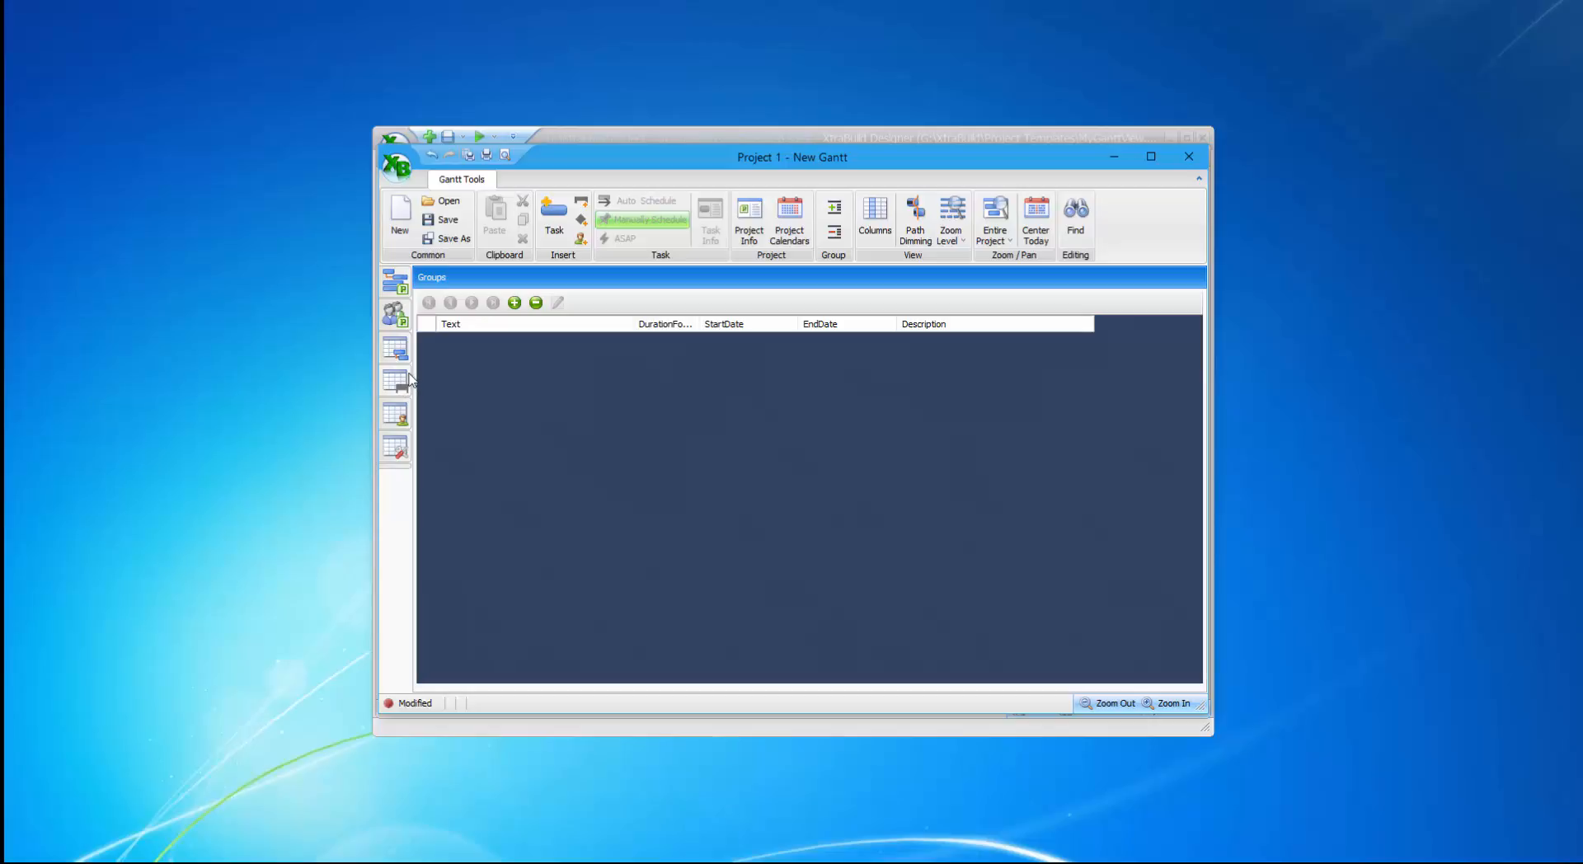
pyautogui.click(400, 415)
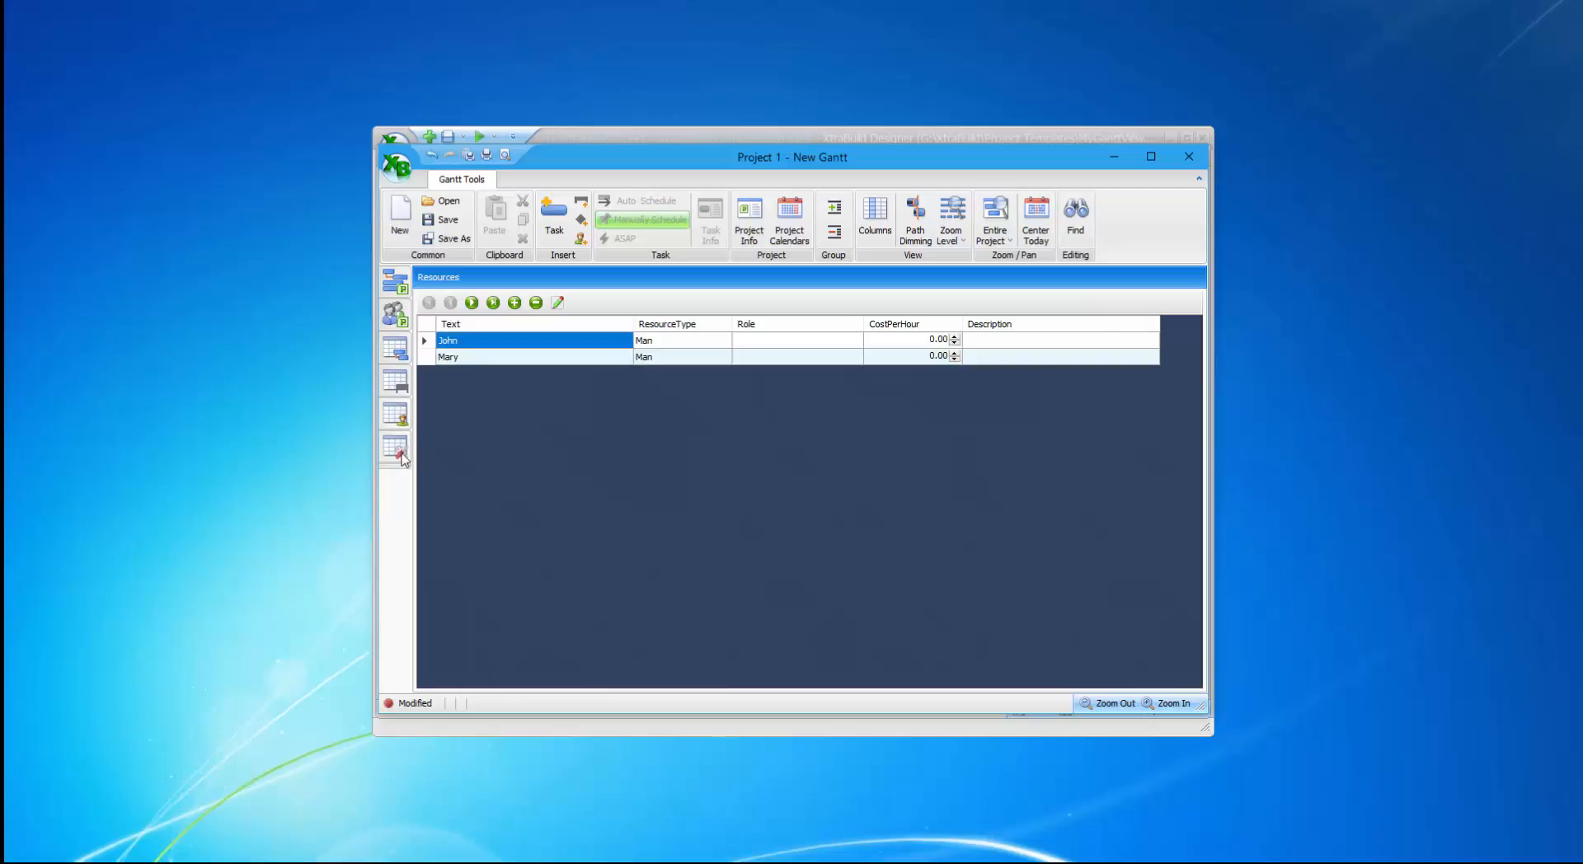
pyautogui.click(395, 454)
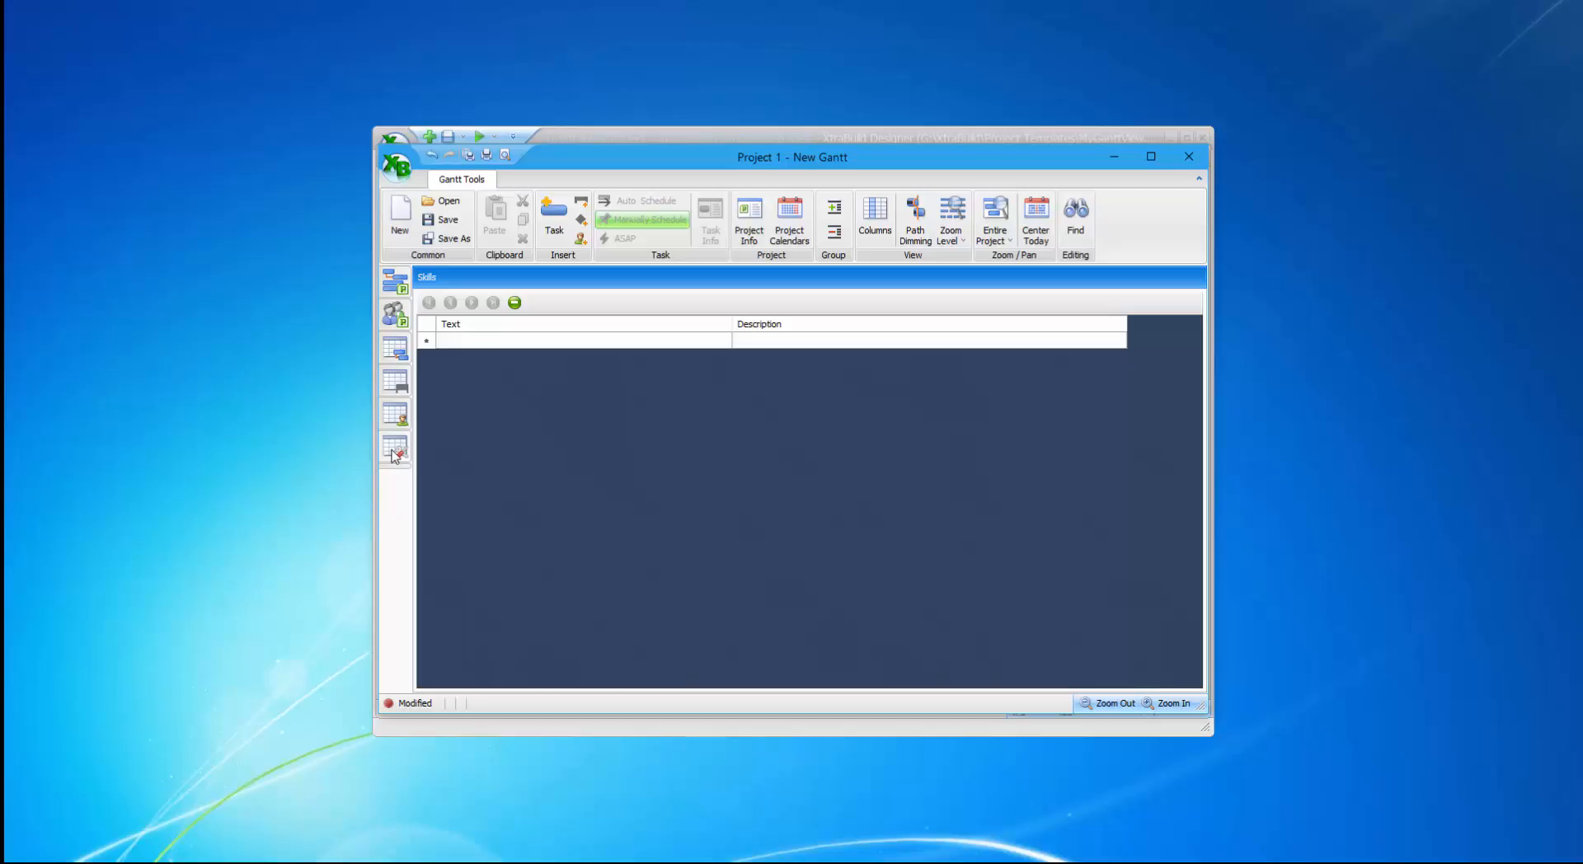
pyautogui.click(395, 283)
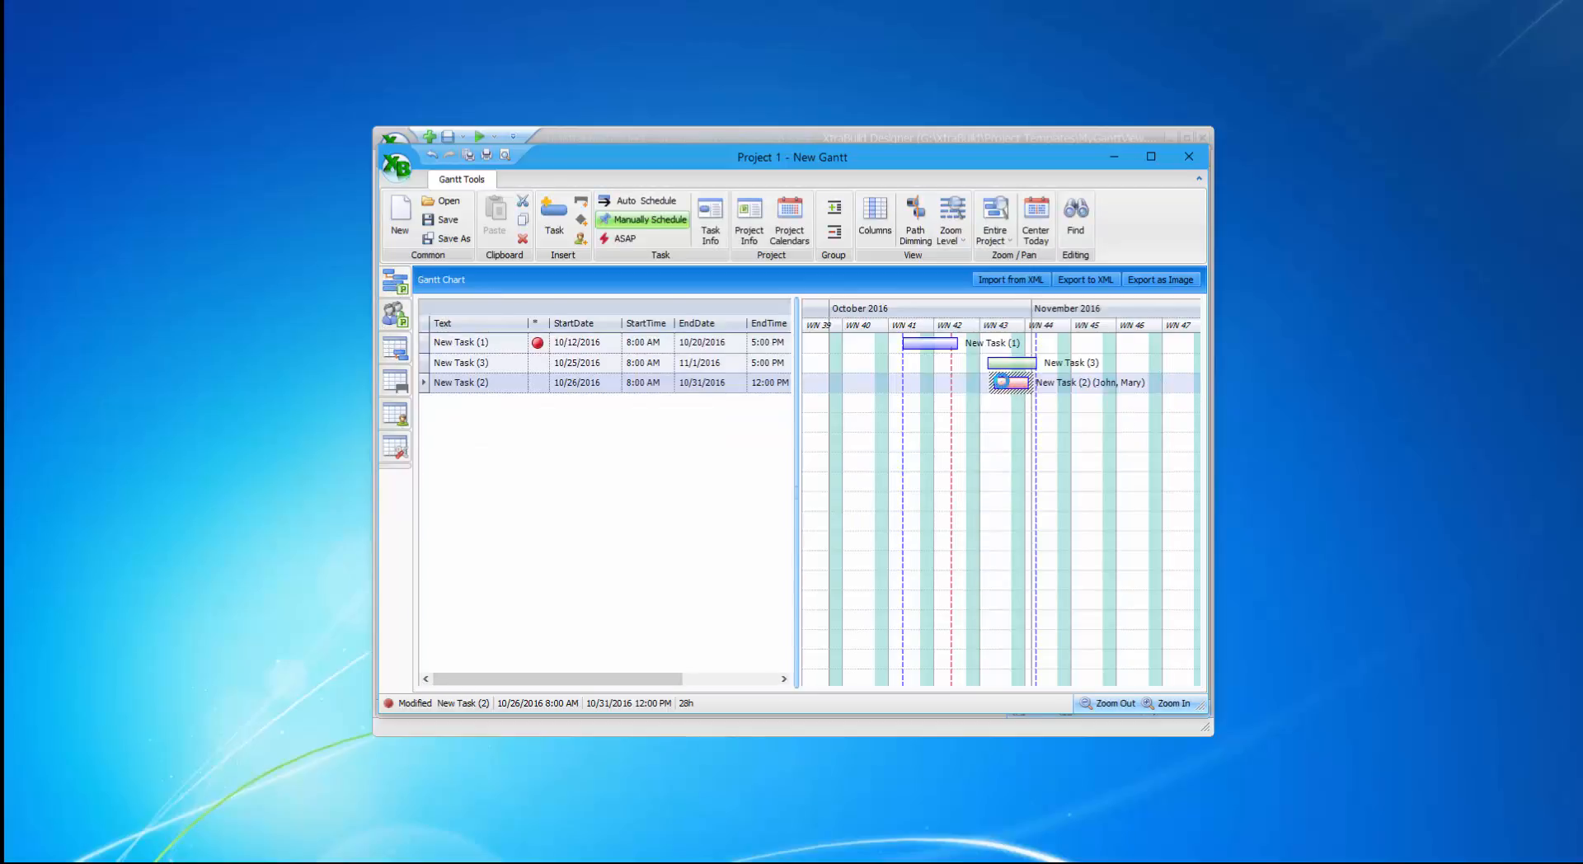
pyautogui.doubleClick(1009, 382)
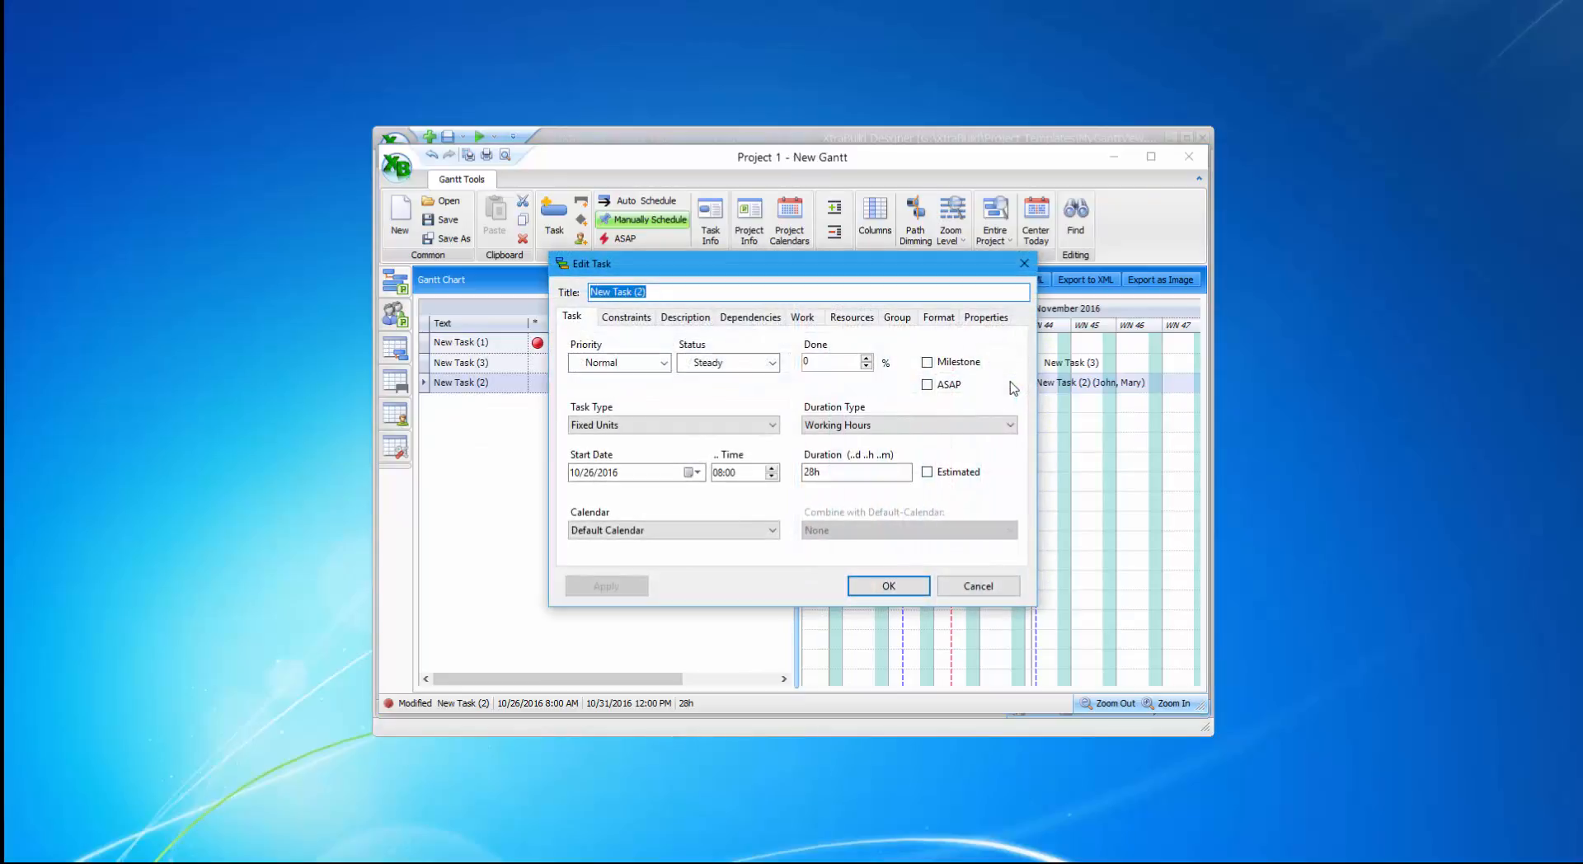
pyautogui.click(802, 318)
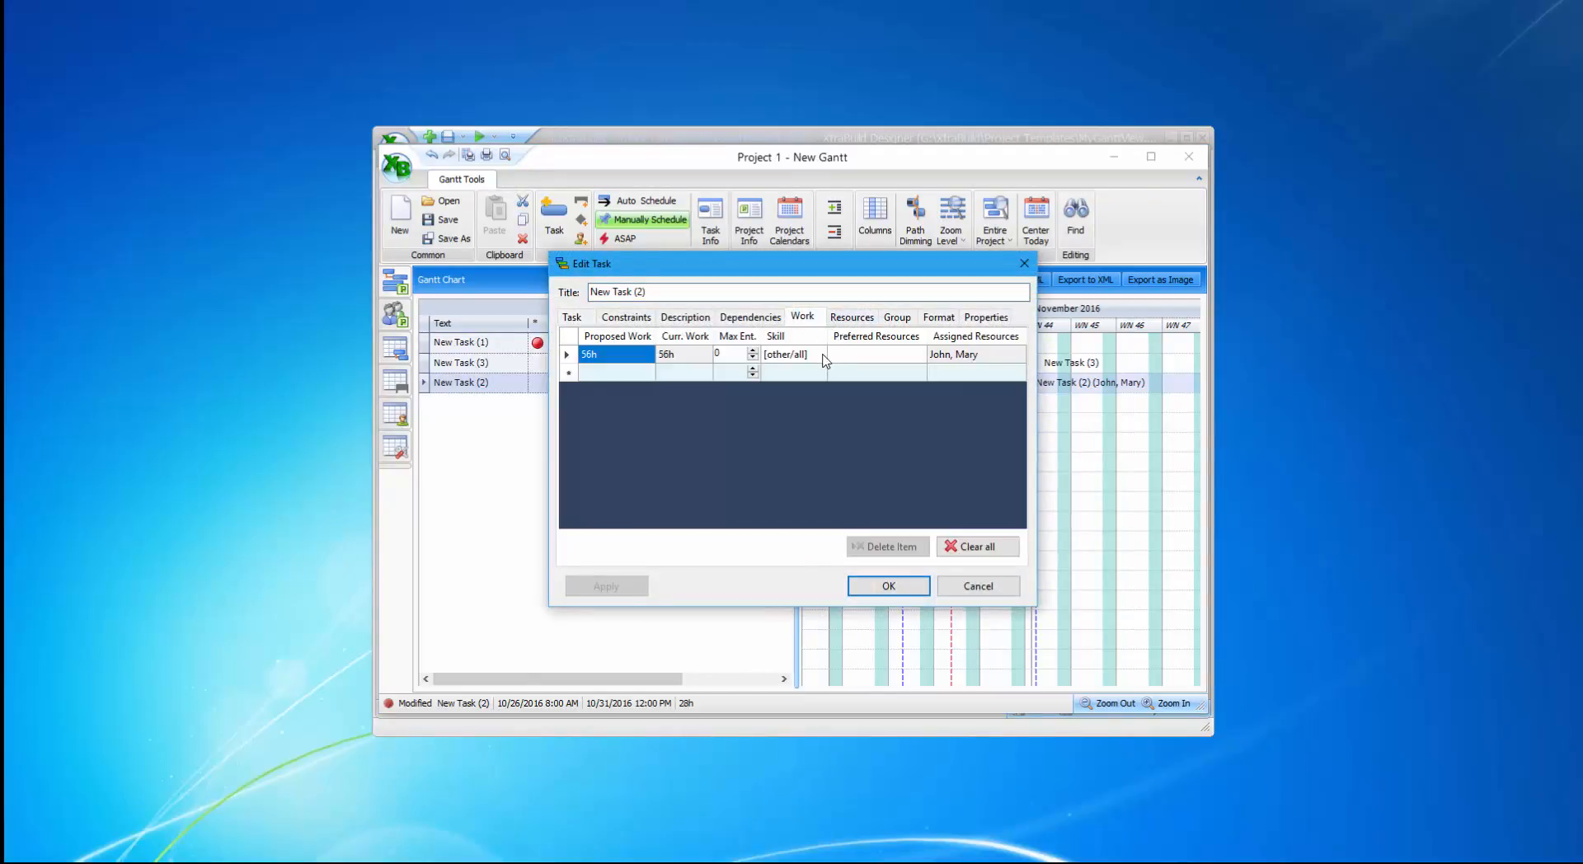
pyautogui.click(821, 356)
pyautogui.click(820, 355)
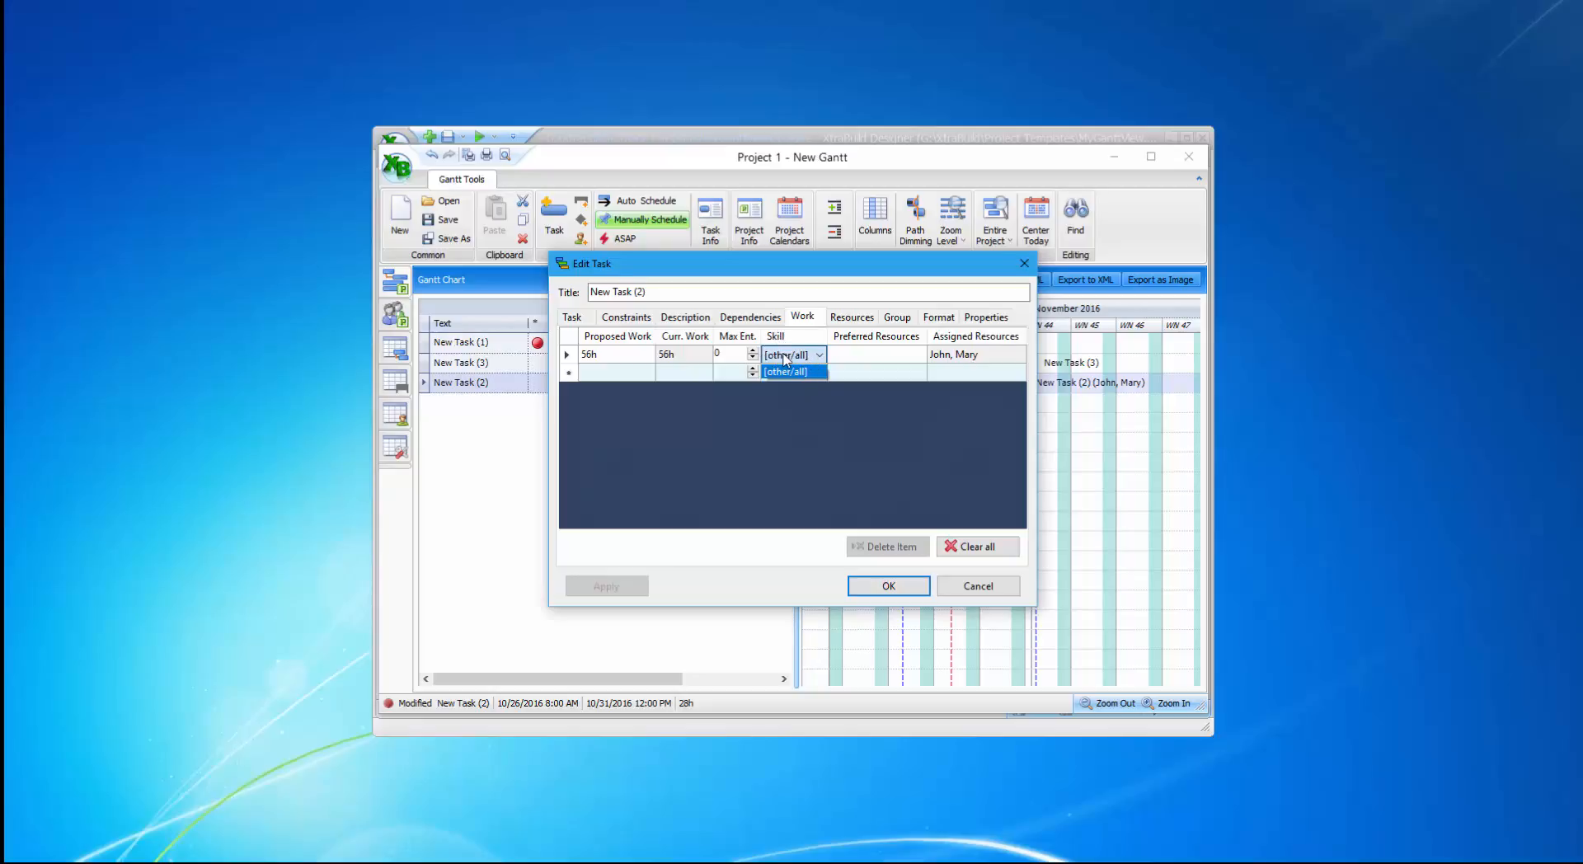
pyautogui.click(875, 591)
pyautogui.click(878, 593)
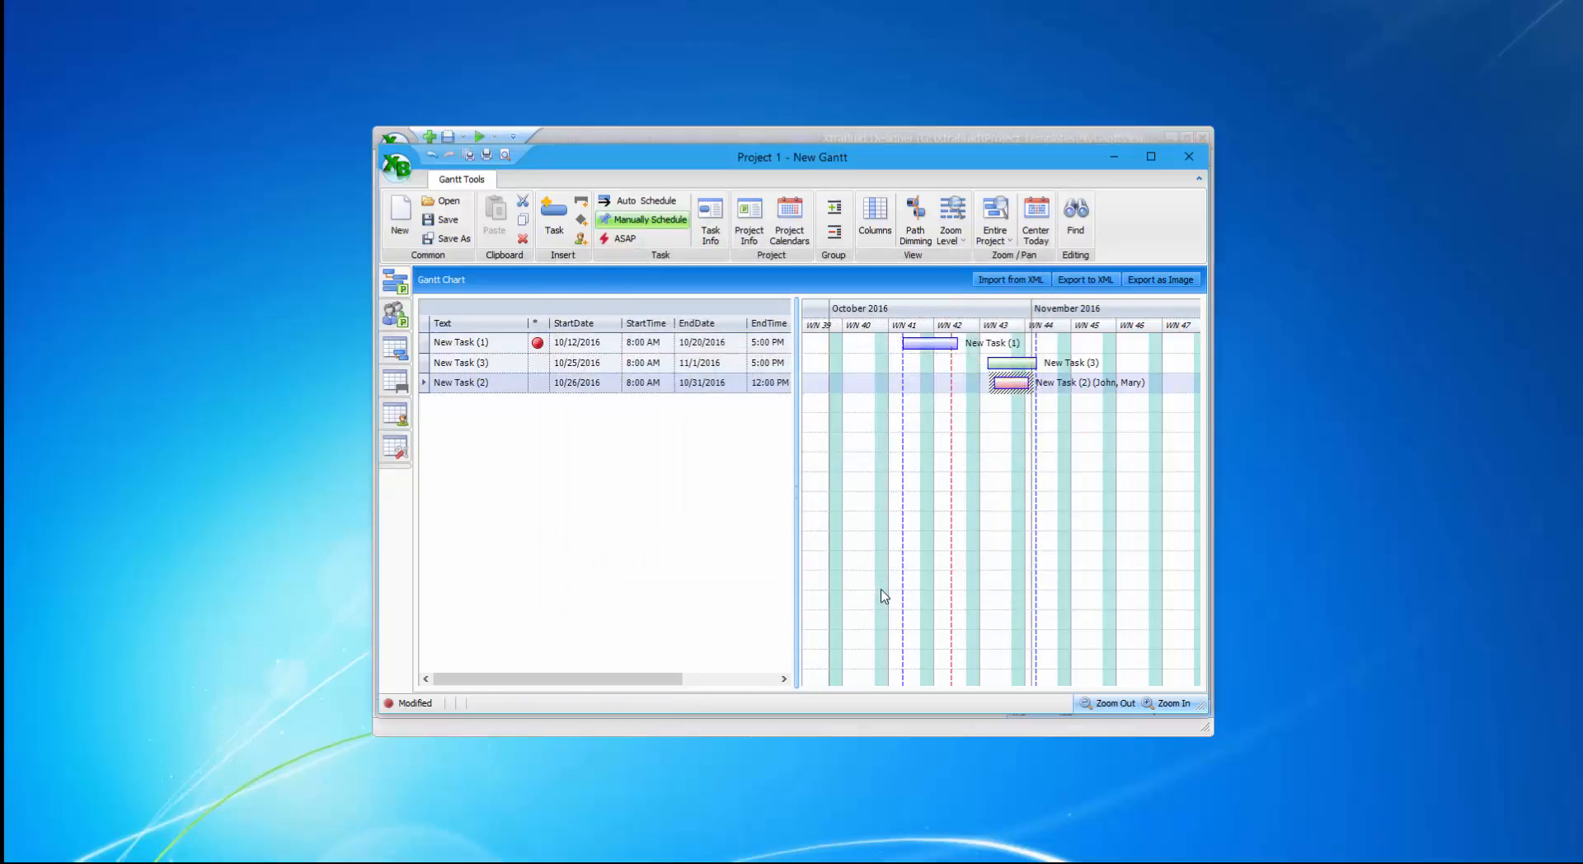